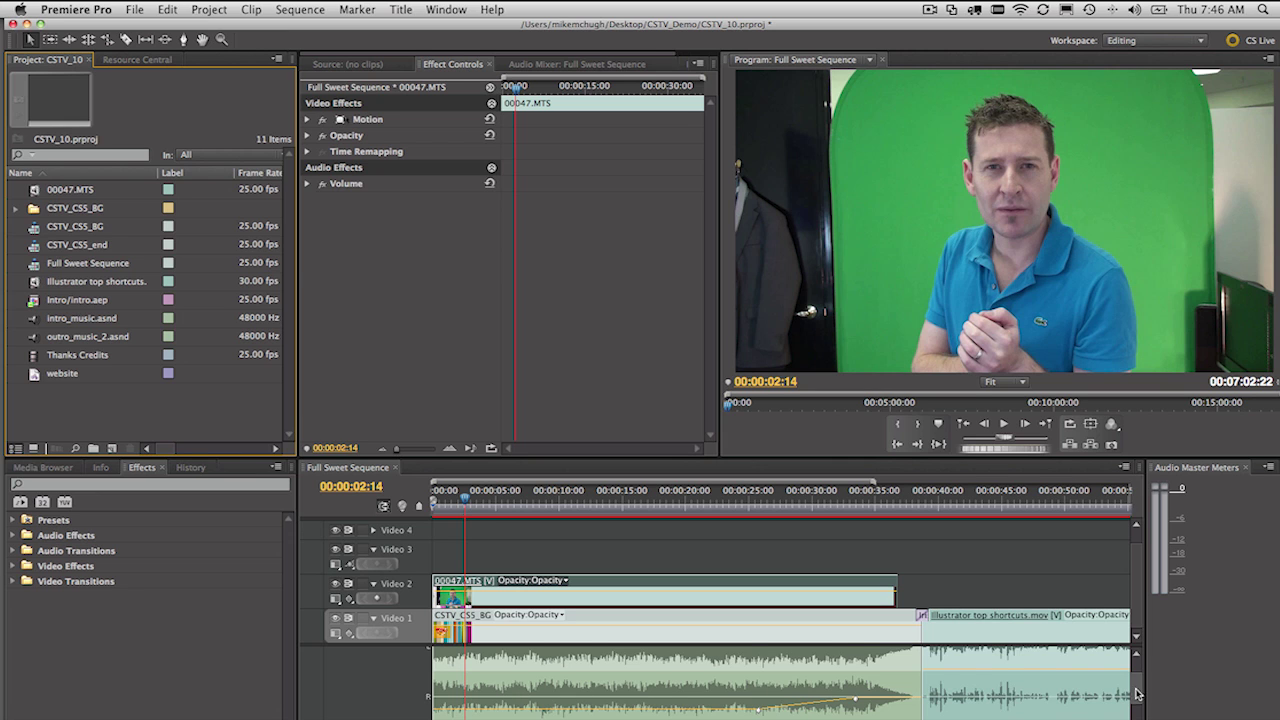
- Collapse the Audio 1 track and scrub the playhead back to an earlier frame
{"action": "scroll", "coordinate": [1137, 681], "scroll_direction": "down", "scroll_amount": 1}
{"action": "scroll", "coordinate": [1137, 681], "scroll_direction": "up", "scroll_amount": 1}
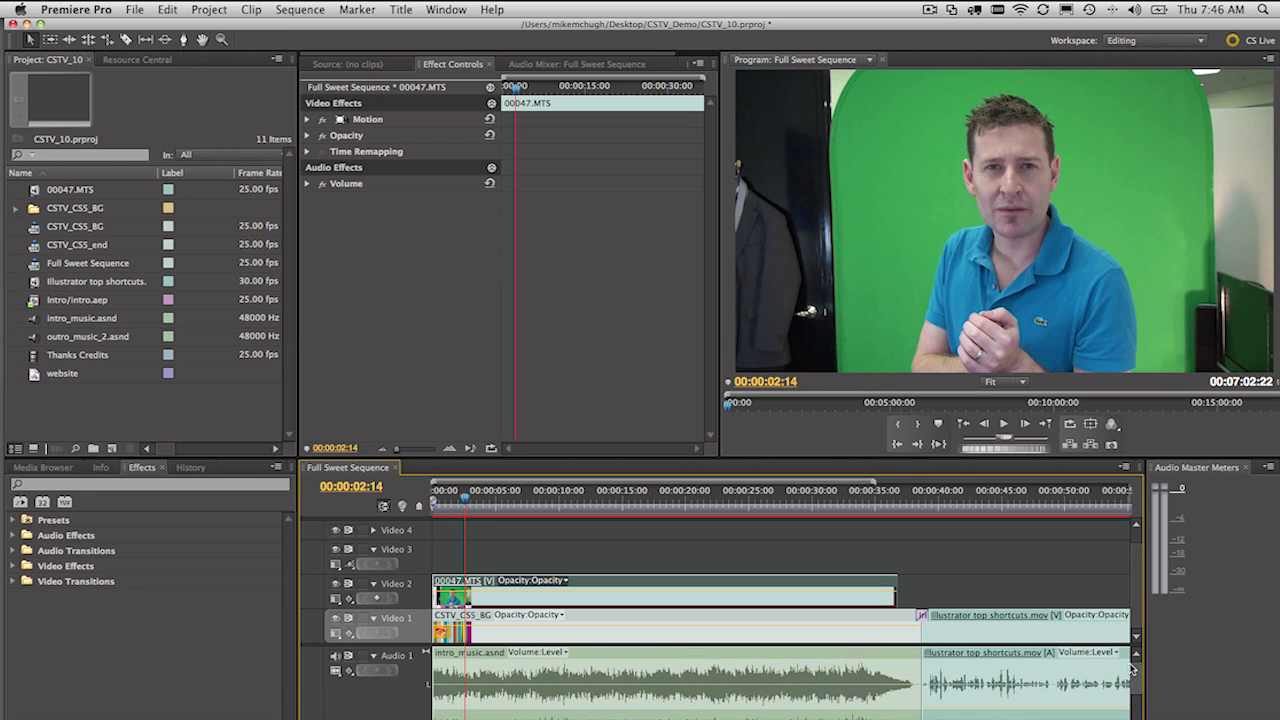
{"action": "left_click", "coordinate": [372, 657]}
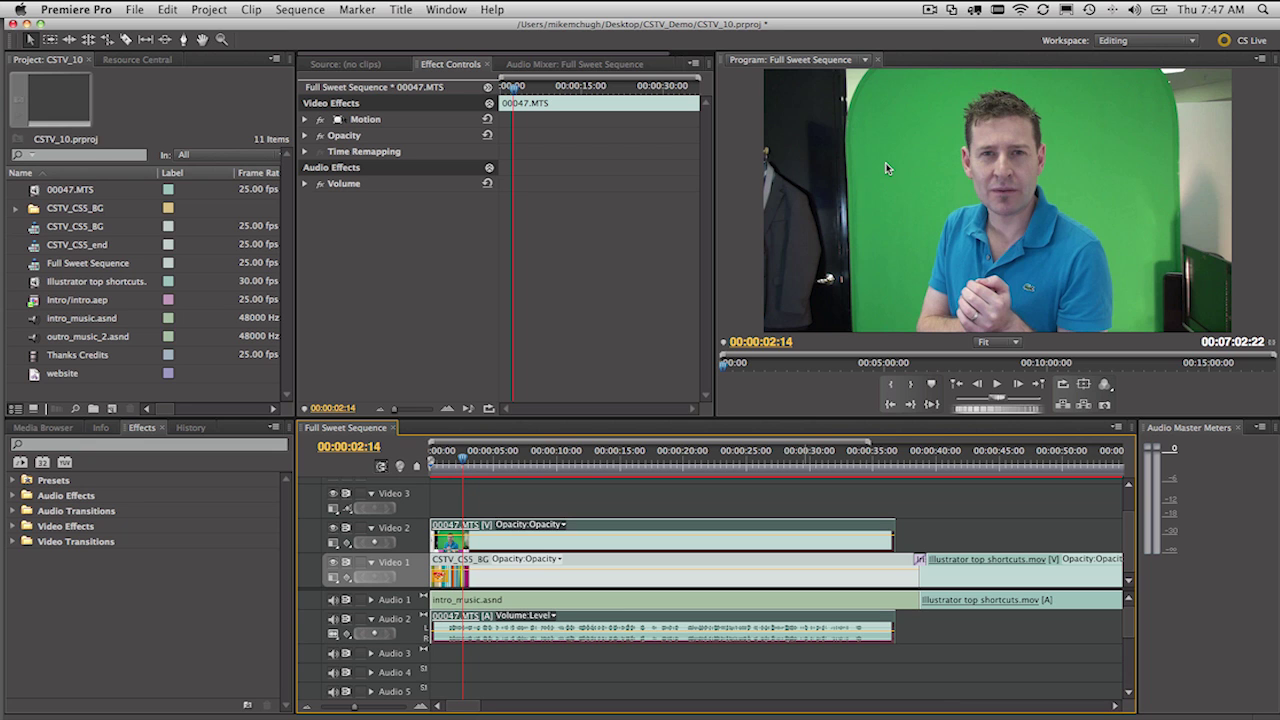
{"action": "left_click", "coordinate": [459, 463]}
{"action": "left_click_drag", "start_coordinate": [459, 463], "coordinate": [472, 465]}
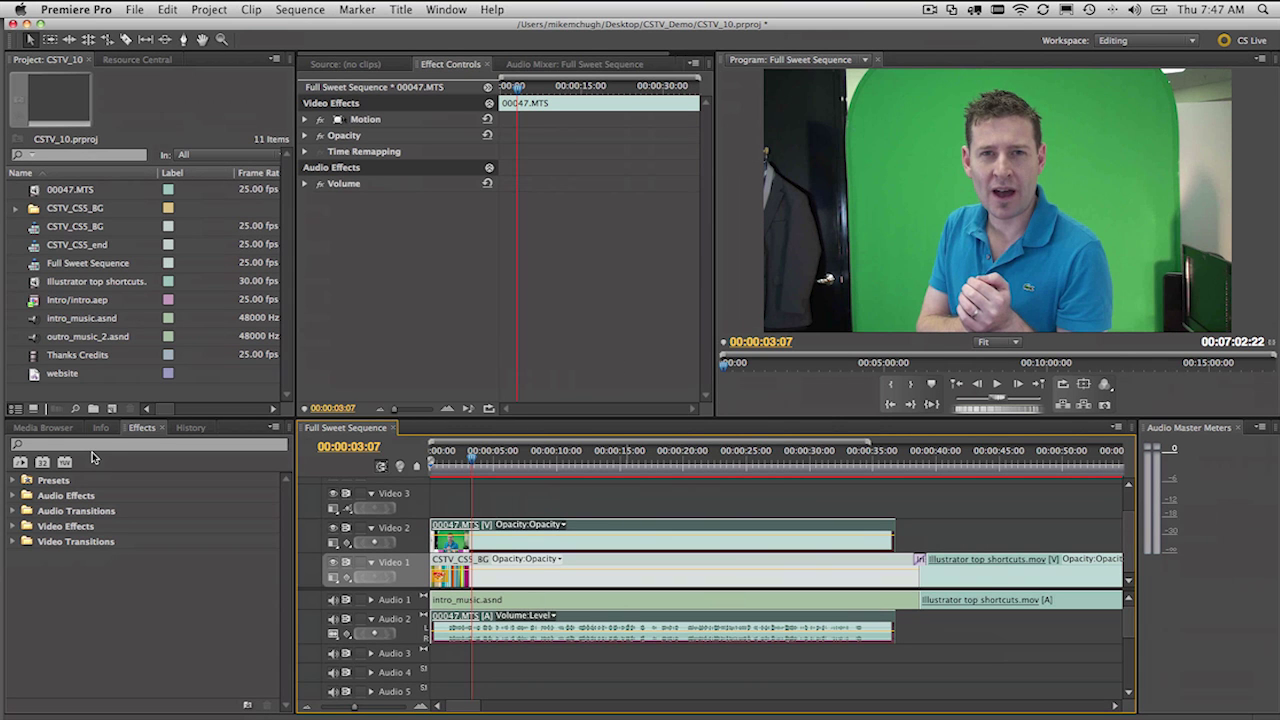
- Search 'Garb' and drop Eight-Point Garbage Matte onto the 00047.MTS clip on Video 2
{"action": "left_click", "coordinate": [84, 445]}
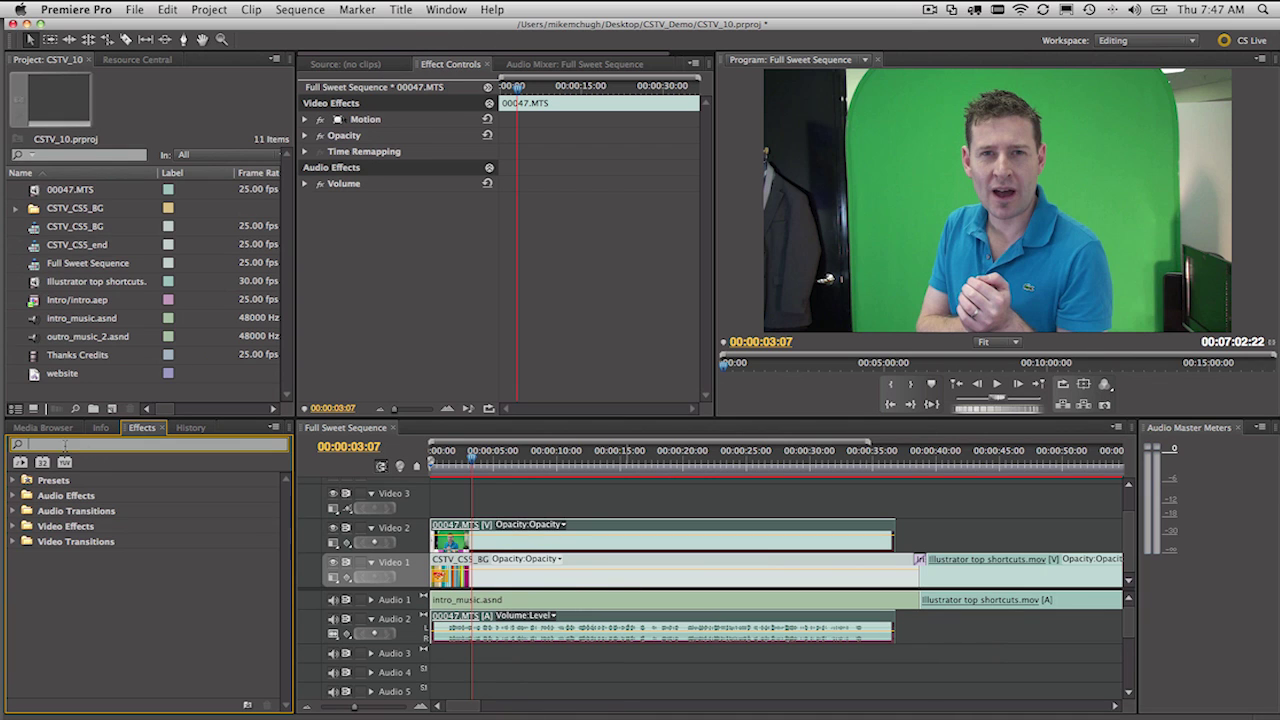
{"action": "type", "text": "Garb"}
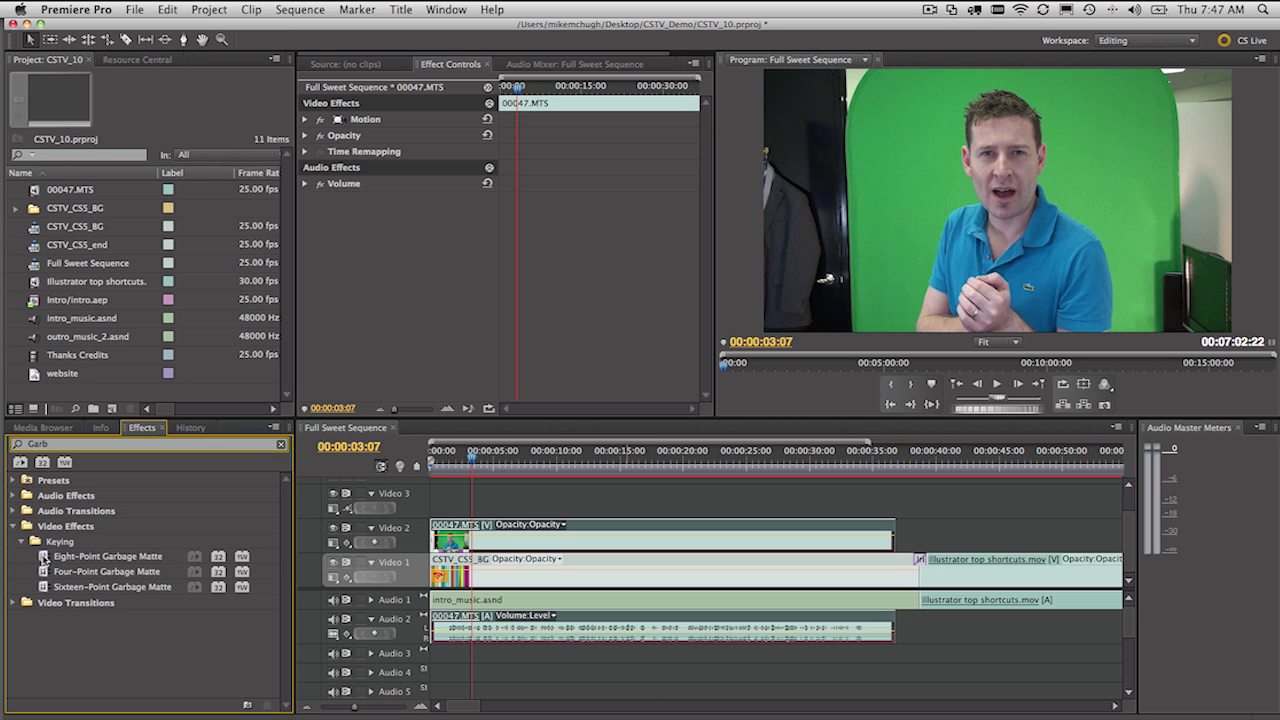
{"action": "left_click", "coordinate": [44, 556]}
{"action": "left_click_drag", "start_coordinate": [44, 557], "coordinate": [504, 531]}
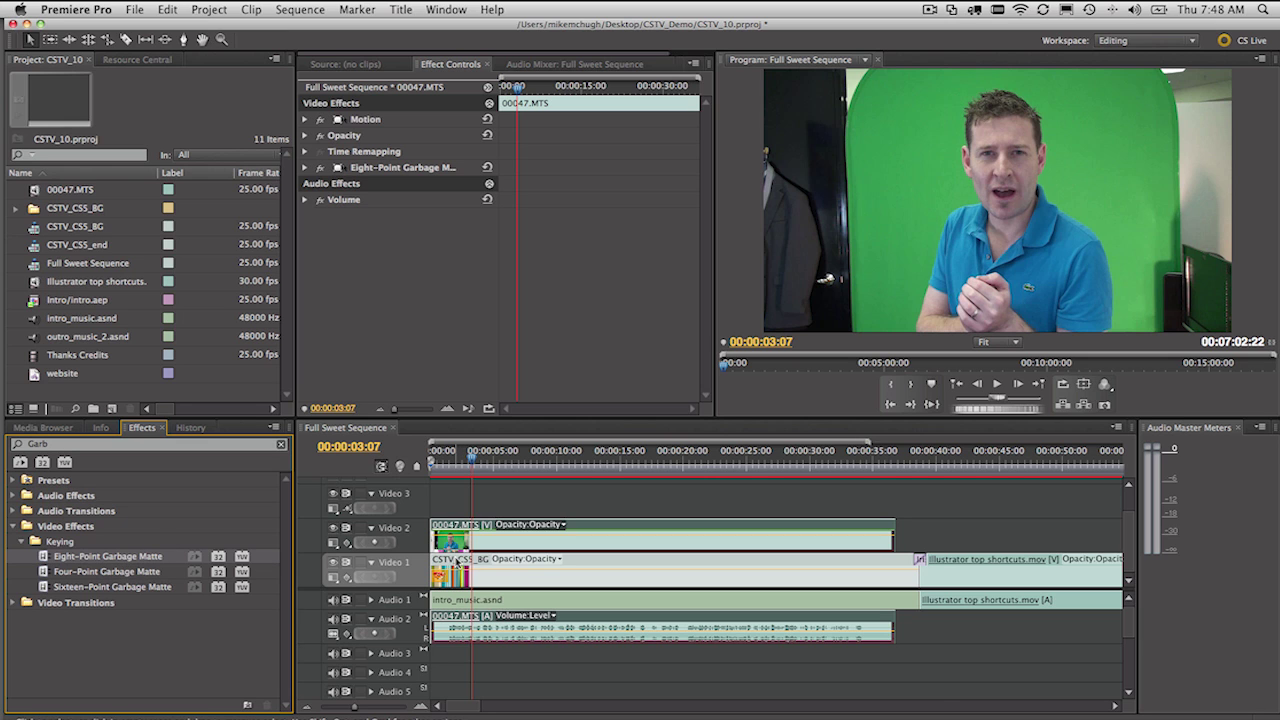
- Show the Eight-Point Garbage Matte handles in the Program monitor, briefly toggling it maximized
{"action": "left_click", "coordinate": [373, 167]}
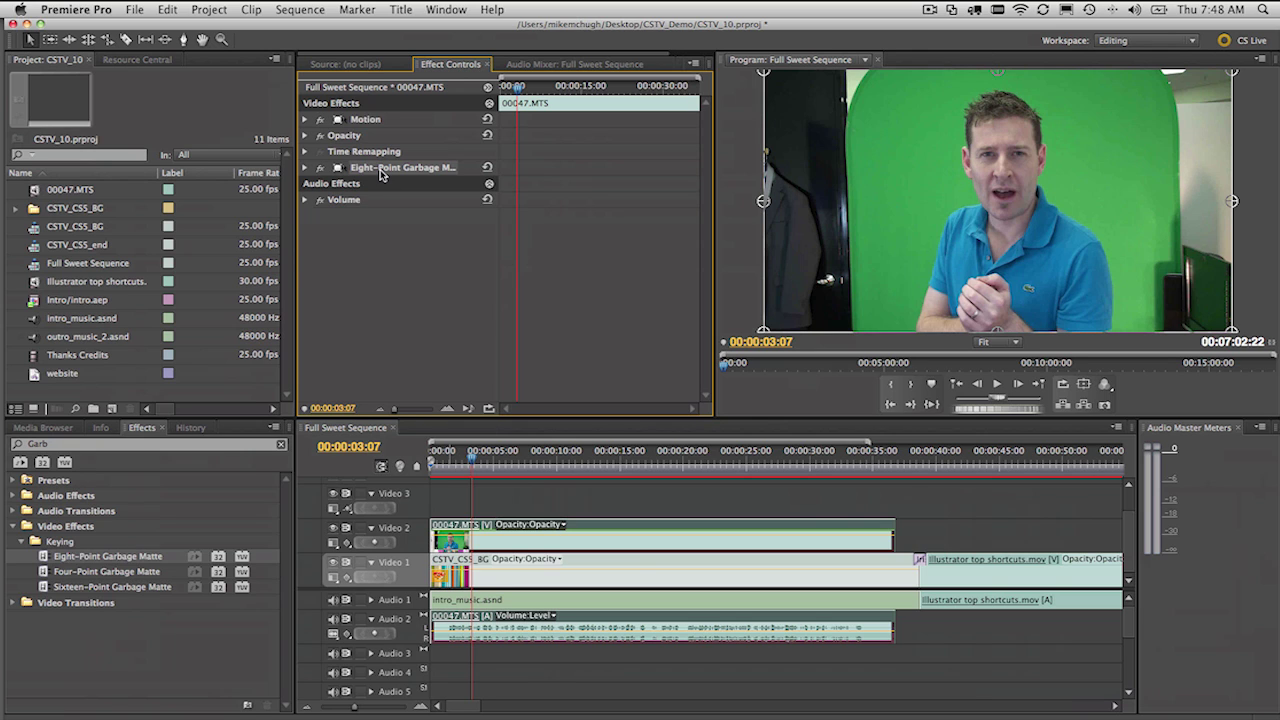
{"action": "left_click", "coordinate": [728, 144]}
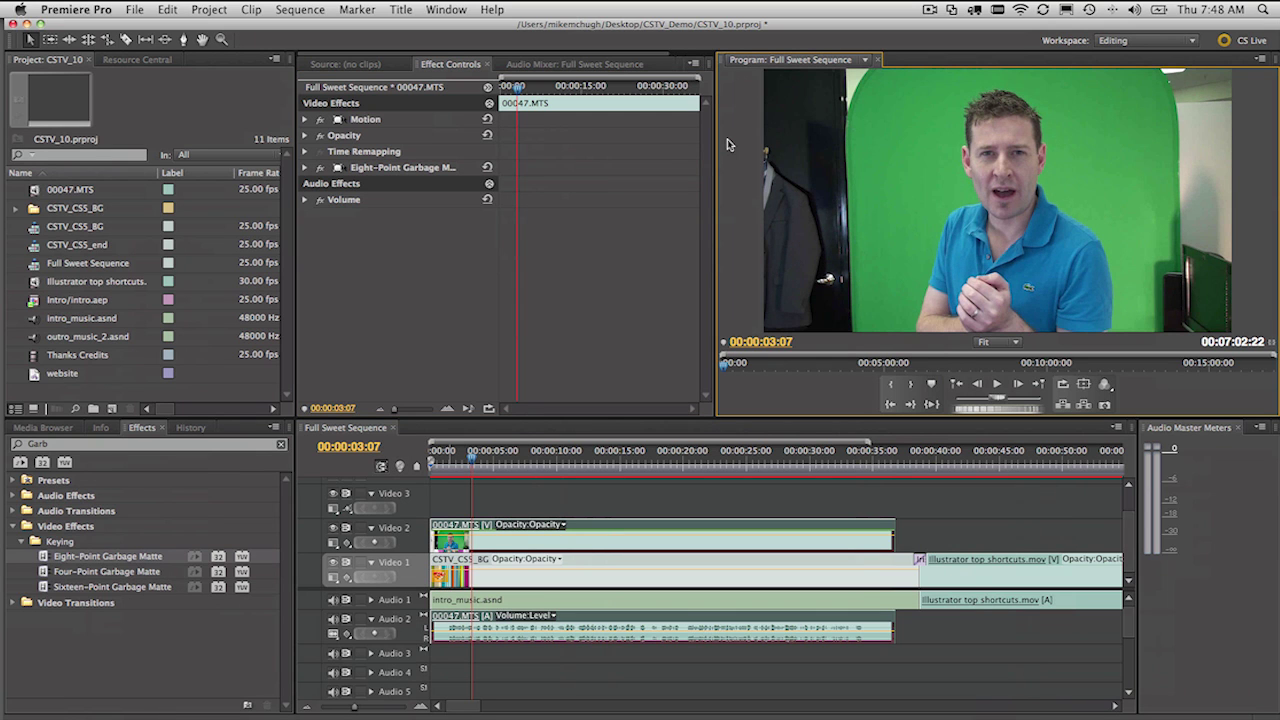
{"action": "left_click", "coordinate": [418, 167]}
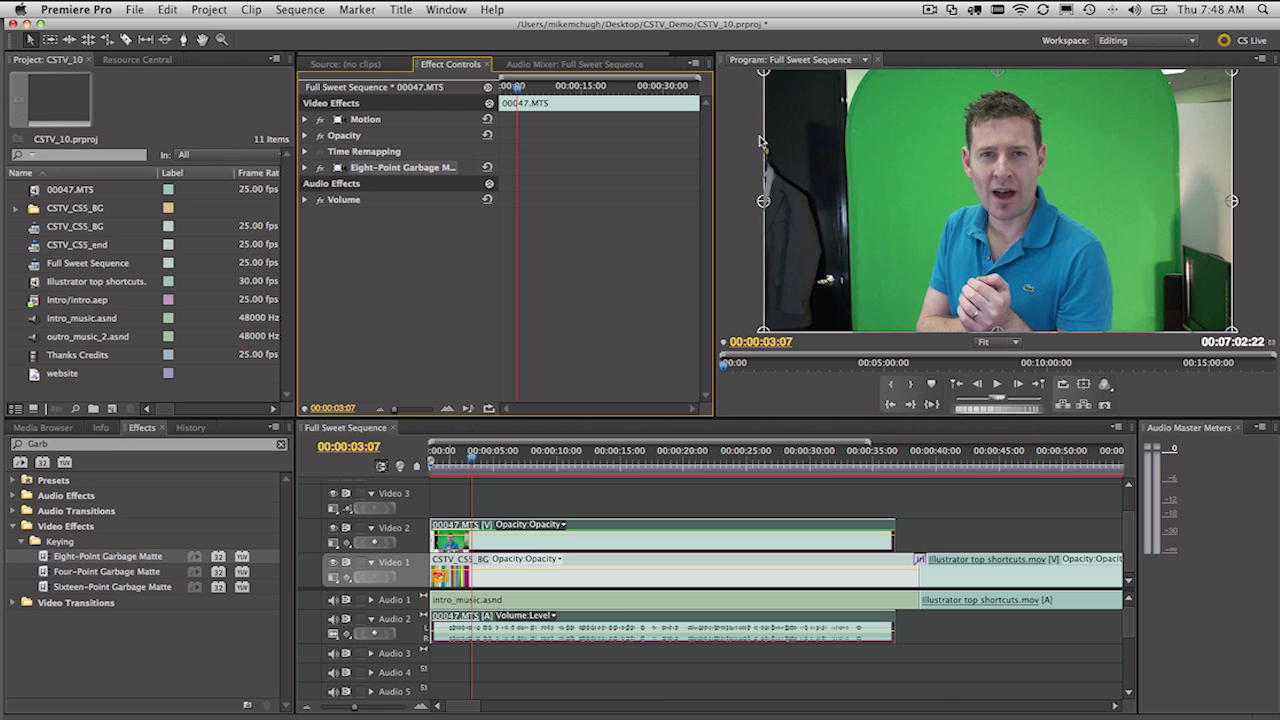
{"action": "left_click", "coordinate": [762, 97]}
{"action": "key", "text": "grave"}
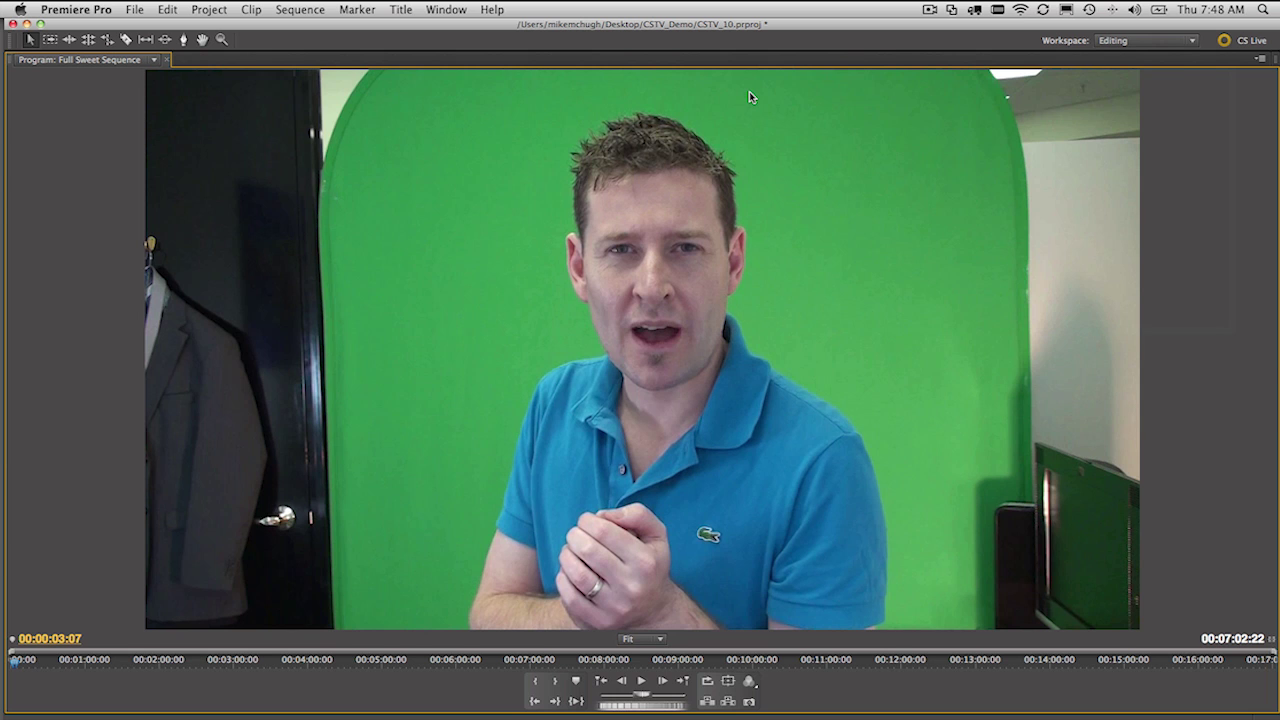
{"action": "key", "text": "grave"}
{"action": "left_click", "coordinate": [362, 167]}
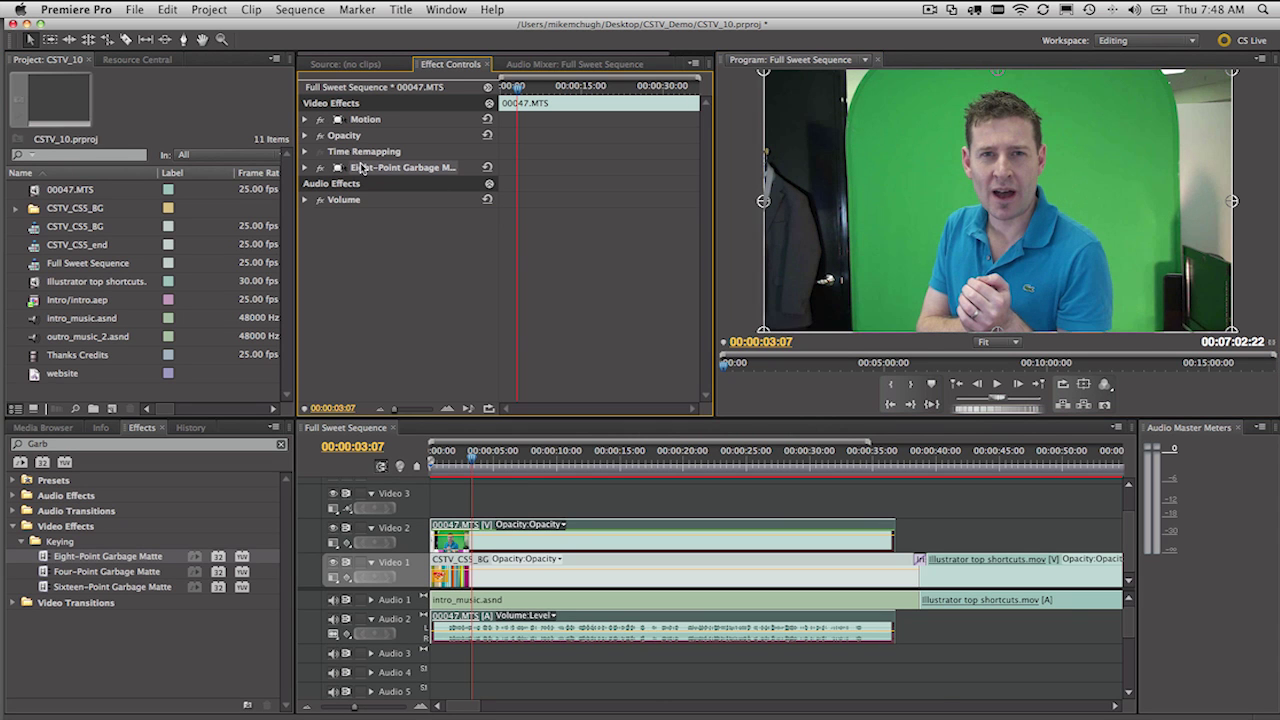
- Pull the matte's top-left, left-middle and bottom-left points inward to cut away the left side
{"action": "left_click", "coordinate": [765, 75]}
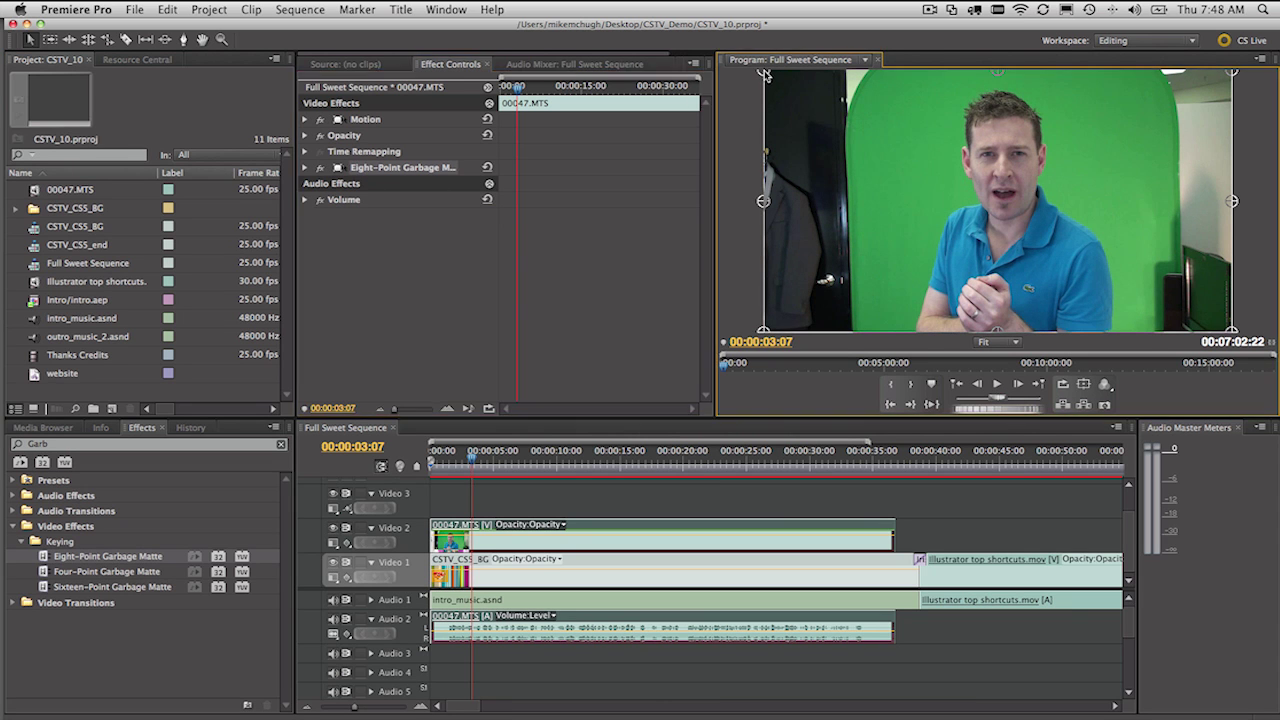
{"action": "left_click_drag", "start_coordinate": [765, 75], "coordinate": [886, 73]}
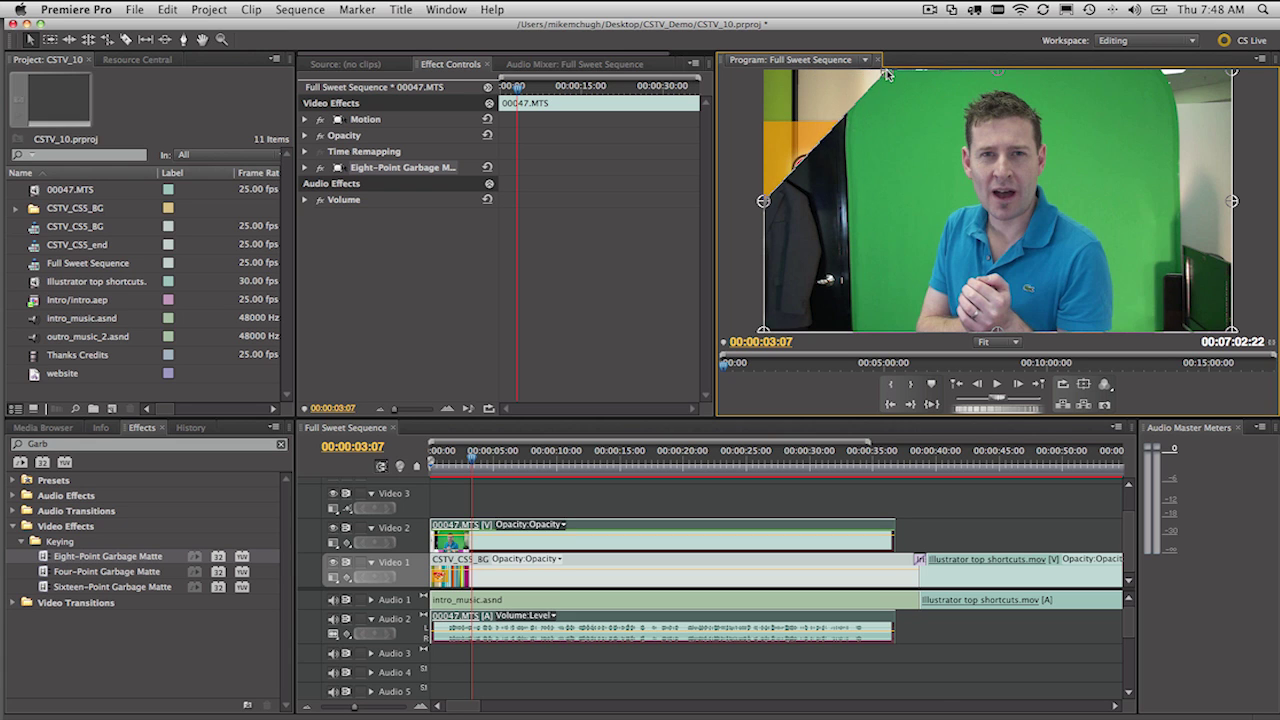
{"action": "left_click_drag", "start_coordinate": [765, 200], "coordinate": [855, 152]}
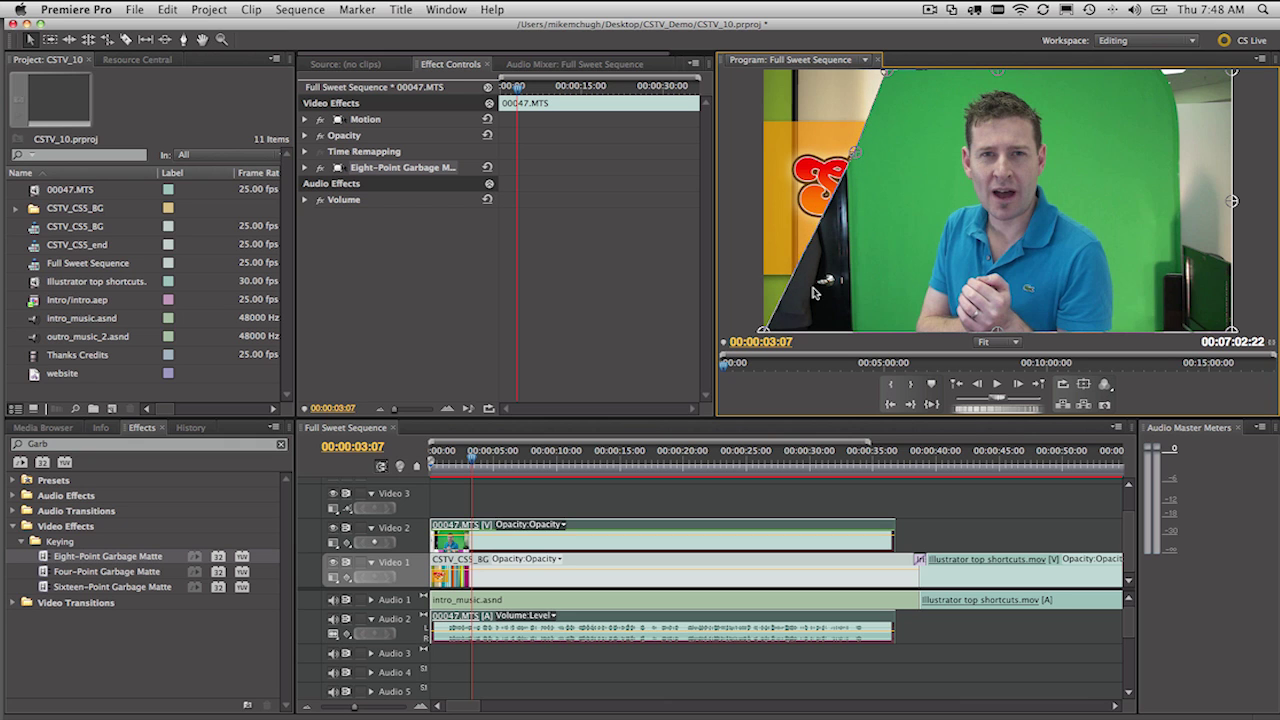
{"action": "left_click_drag", "start_coordinate": [764, 331], "coordinate": [865, 336]}
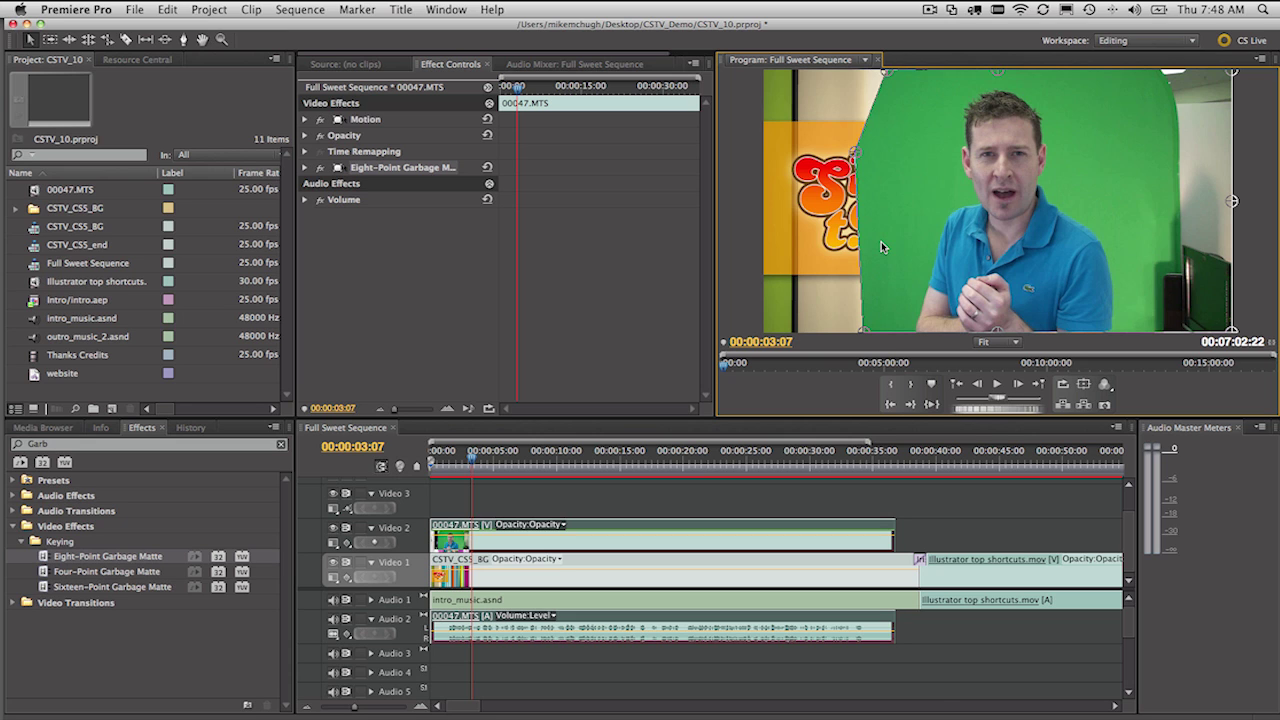
- Pull the bottom-right, right-middle and top-right matte points inward to trim the right side
{"action": "left_click_drag", "start_coordinate": [1232, 330], "coordinate": [1158, 331]}
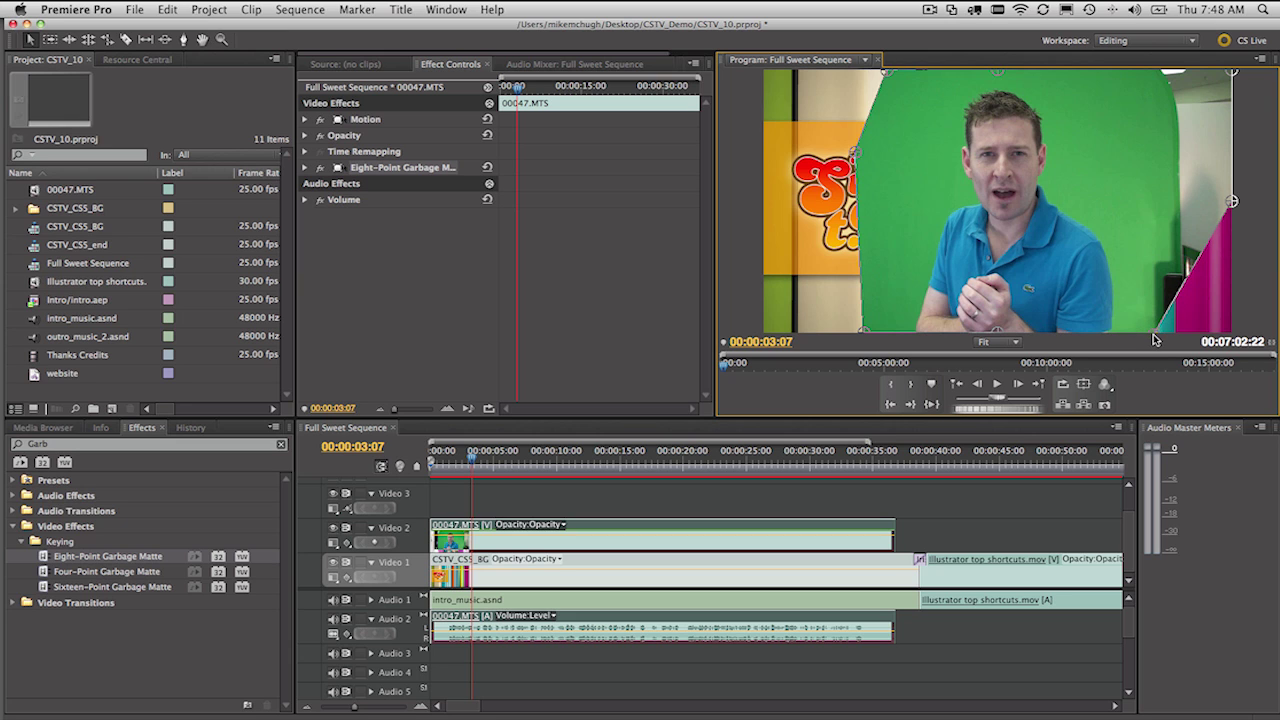
{"action": "left_click_drag", "start_coordinate": [1232, 201], "coordinate": [1148, 261]}
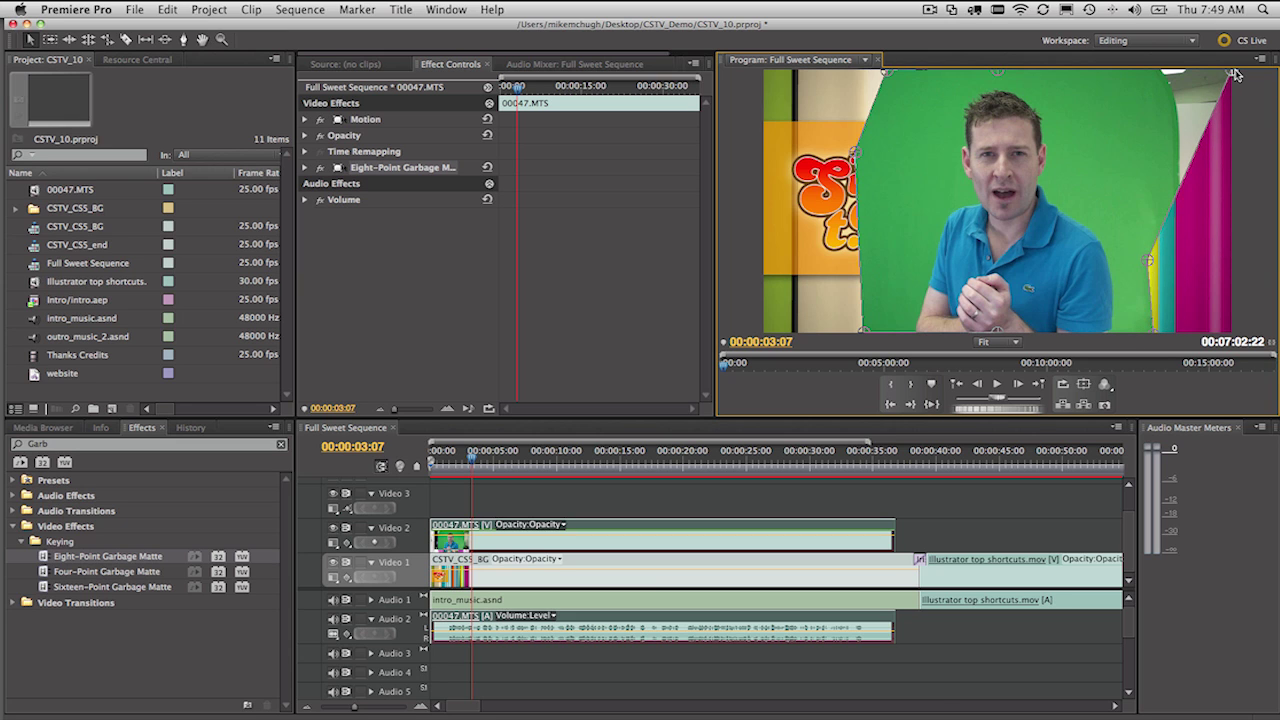
{"action": "left_click_drag", "start_coordinate": [1235, 75], "coordinate": [1154, 75]}
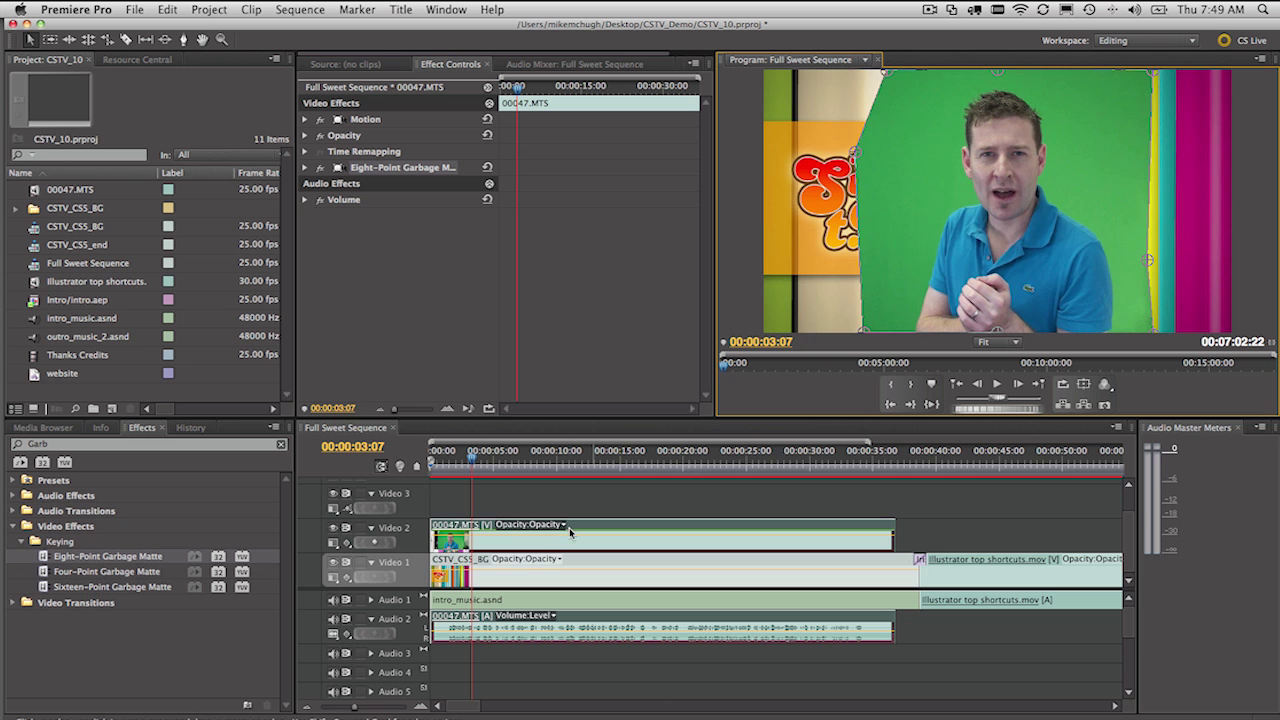
- Nudge the right-middle matte point slightly outward in the maximized Program monitor, then restore the layout
{"action": "key", "text": "grave"}
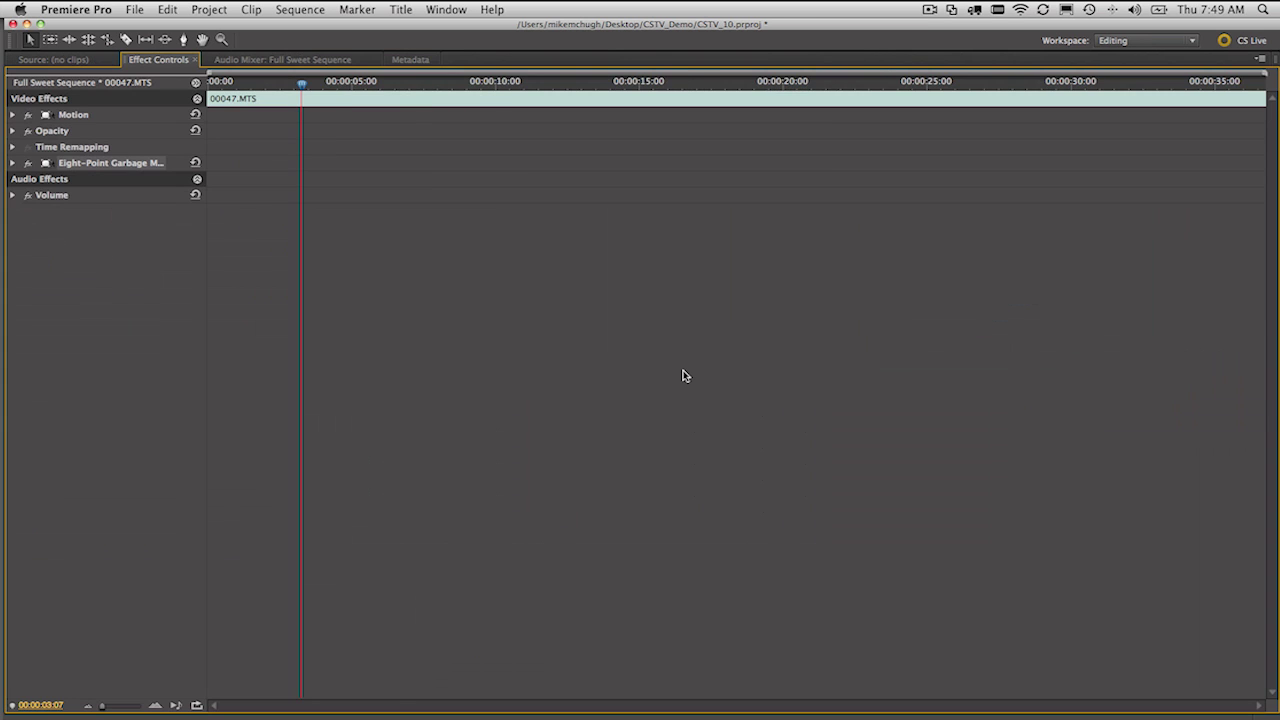
{"action": "key", "text": "grave"}
{"action": "key", "text": "grave"}
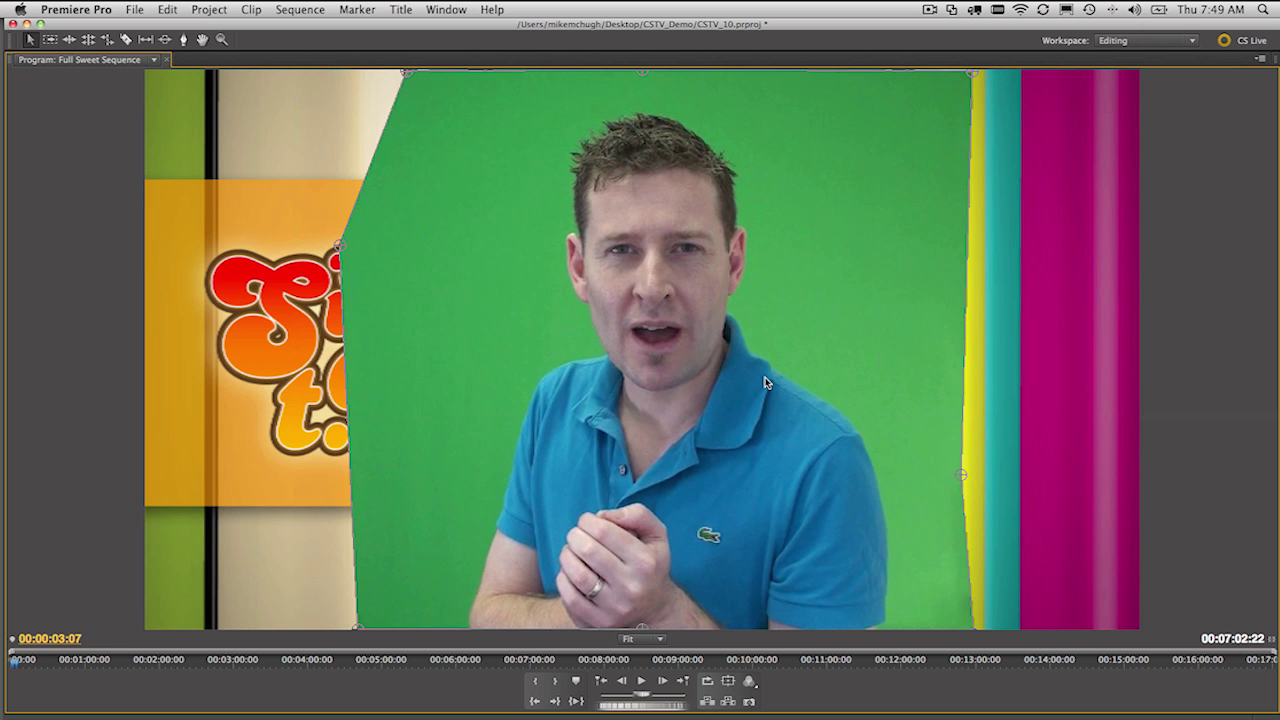
{"action": "mouse_move", "coordinate": [964, 474]}
{"action": "left_mouse_down"}
{"action": "mouse_move", "coordinate": [980, 472]}
{"action": "mouse_move", "coordinate": [963, 474]}
{"action": "left_mouse_up"}
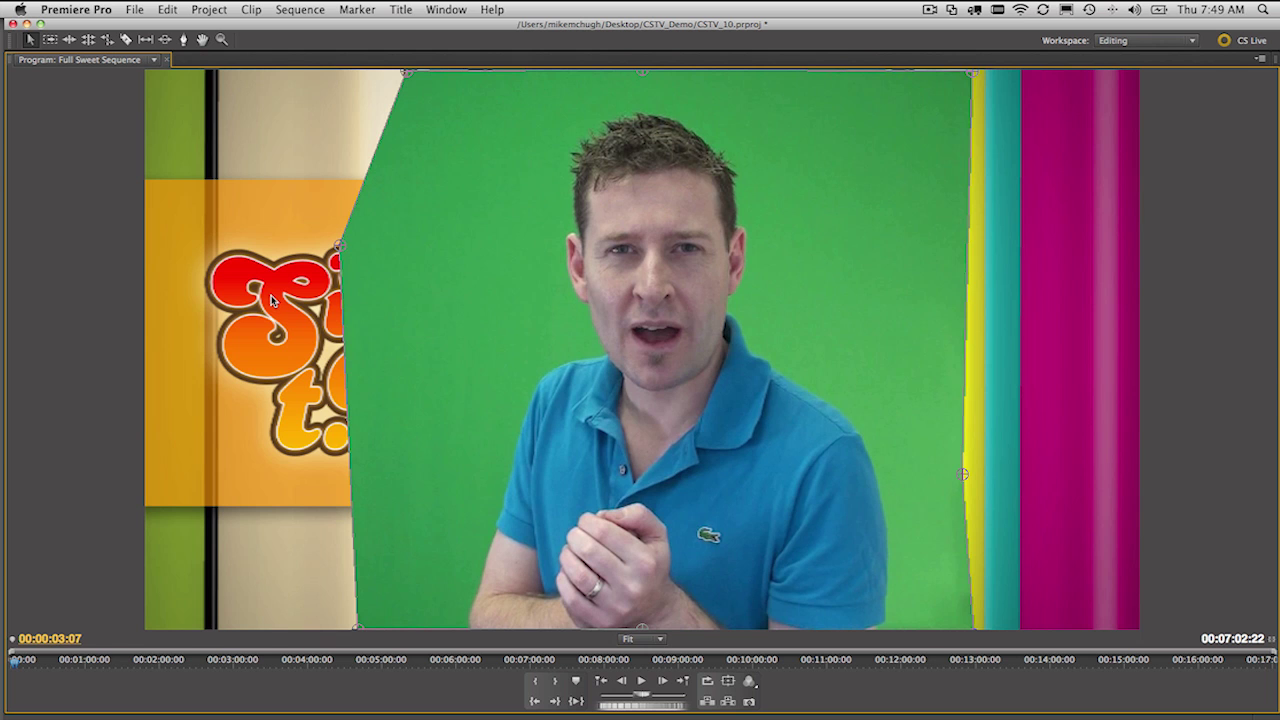
{"action": "key", "text": "grave"}
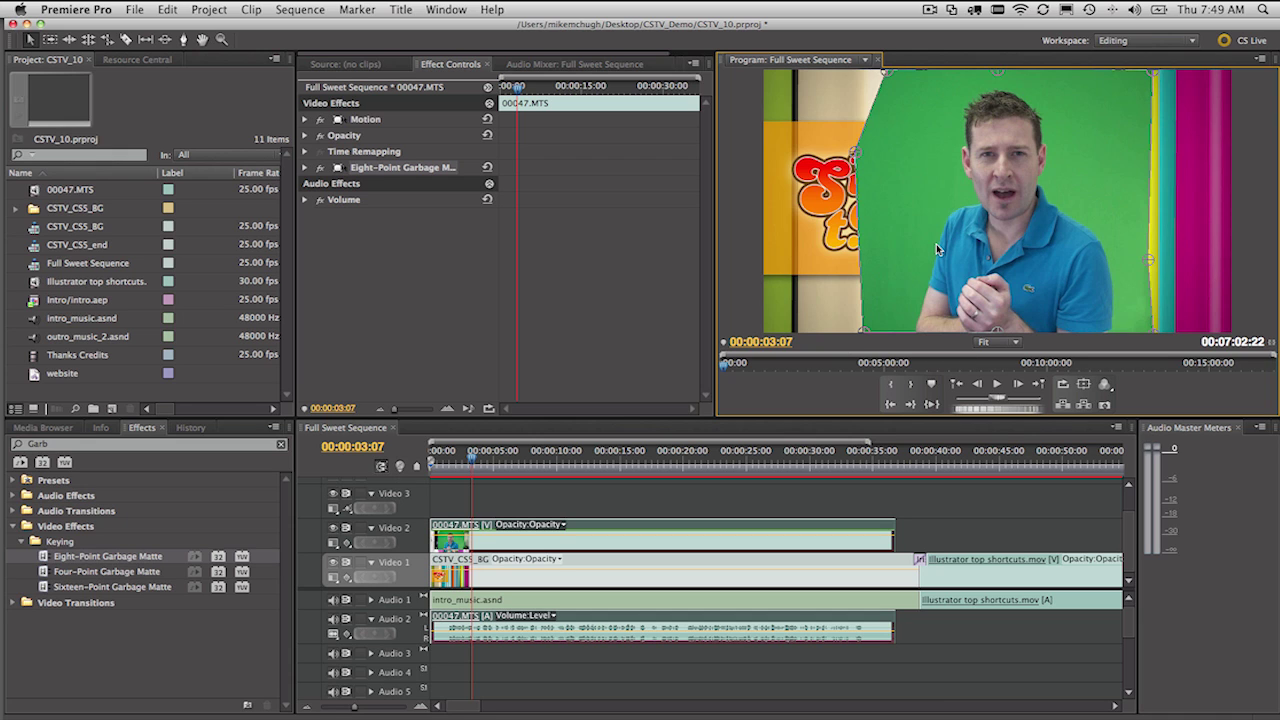
- Search 'ultr', apply Ultra Key to 00047.MTS on Video 2, and expand its properties
{"action": "double_click", "coordinate": [40, 444]}
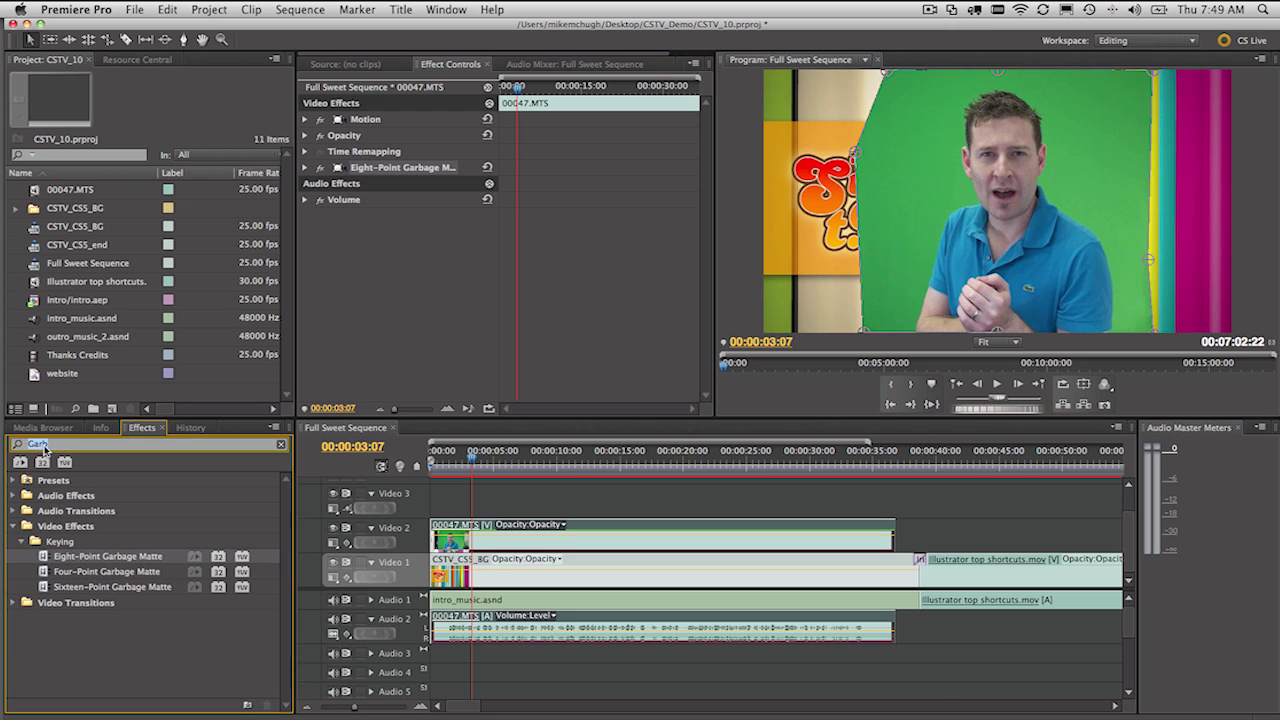
{"action": "key", "text": "BackSpace"}
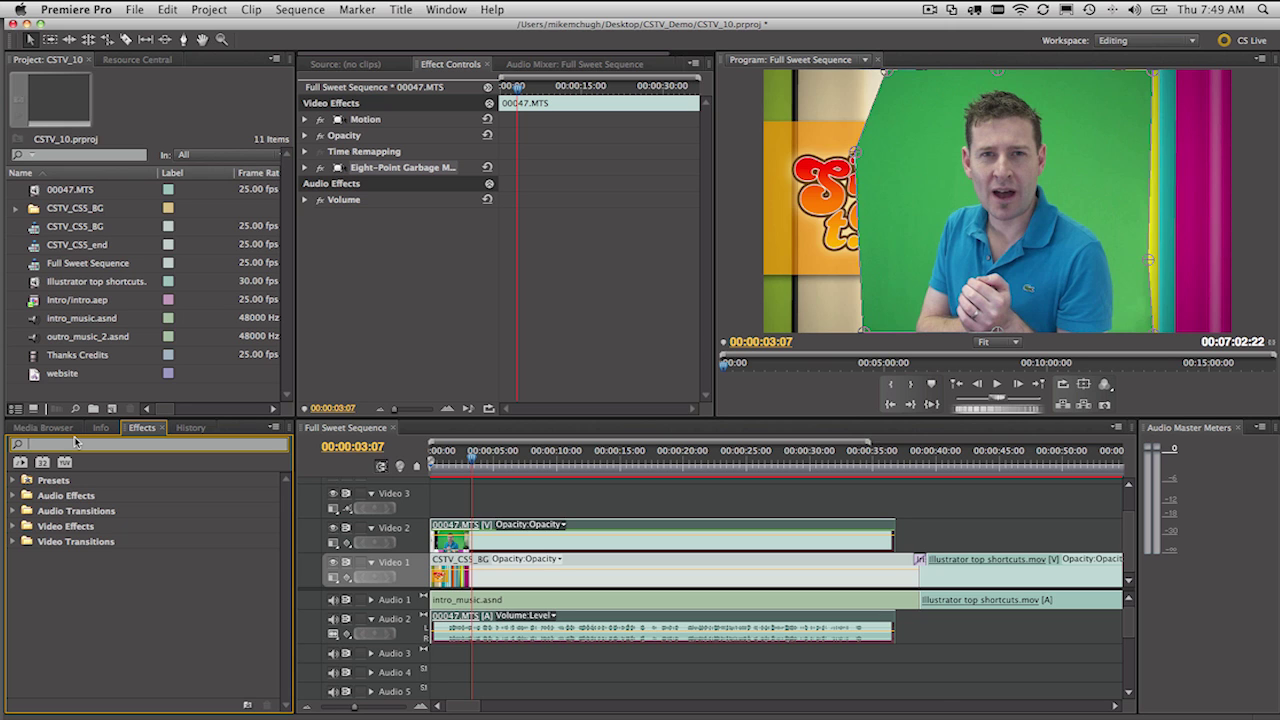
{"action": "type", "text": "ultr"}
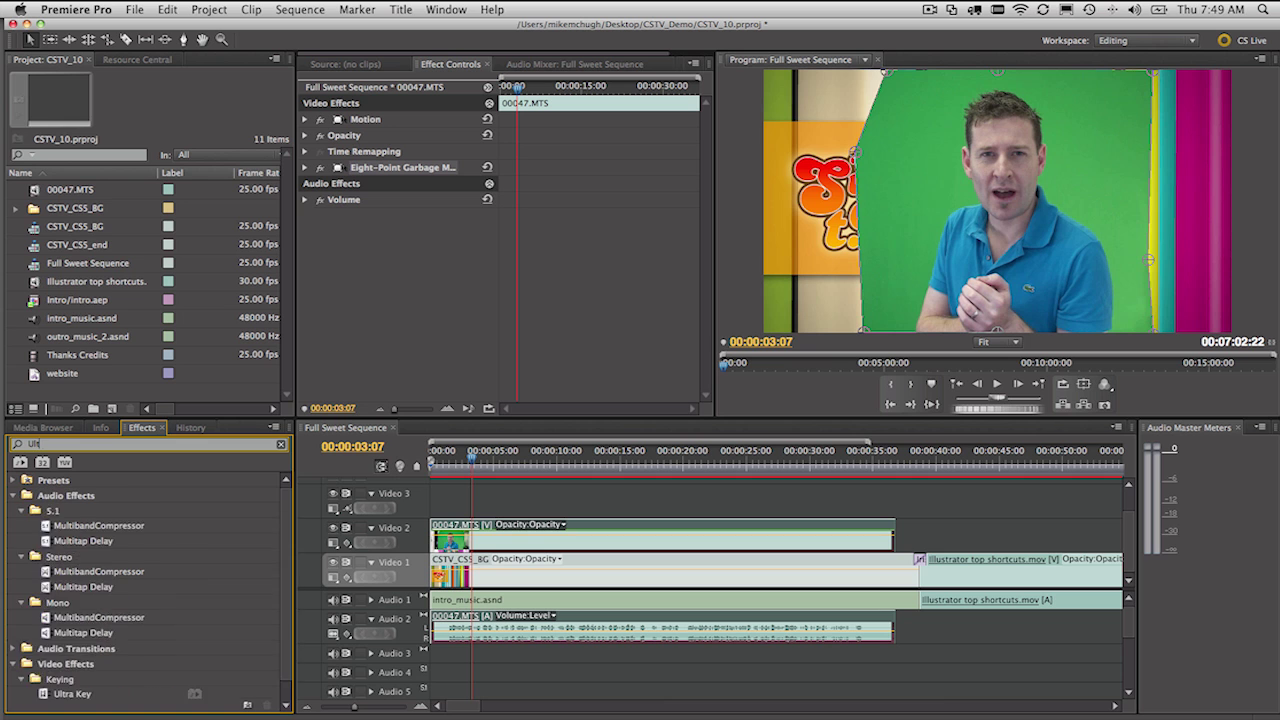
{"action": "left_click", "coordinate": [76, 560]}
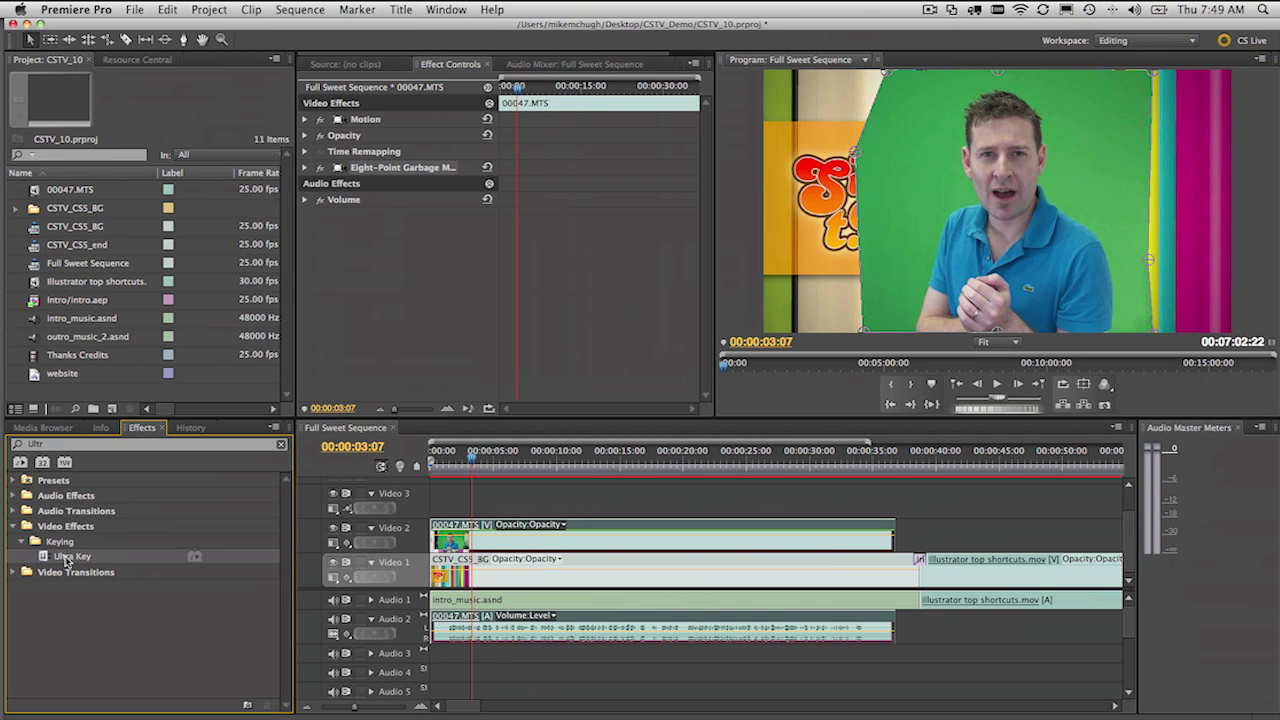
{"action": "left_click_drag", "start_coordinate": [159, 558], "coordinate": [546, 551]}
{"action": "left_click_drag", "start_coordinate": [240, 556], "coordinate": [504, 544]}
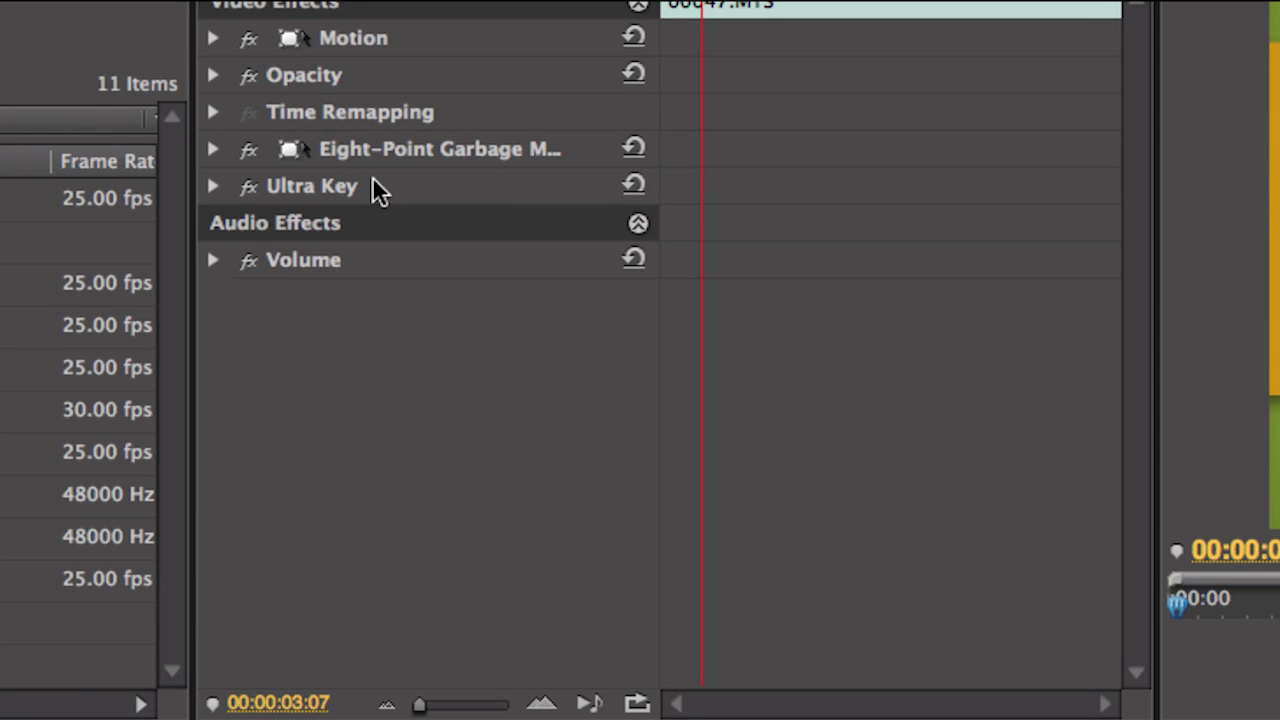
{"action": "left_click", "coordinate": [372, 182]}
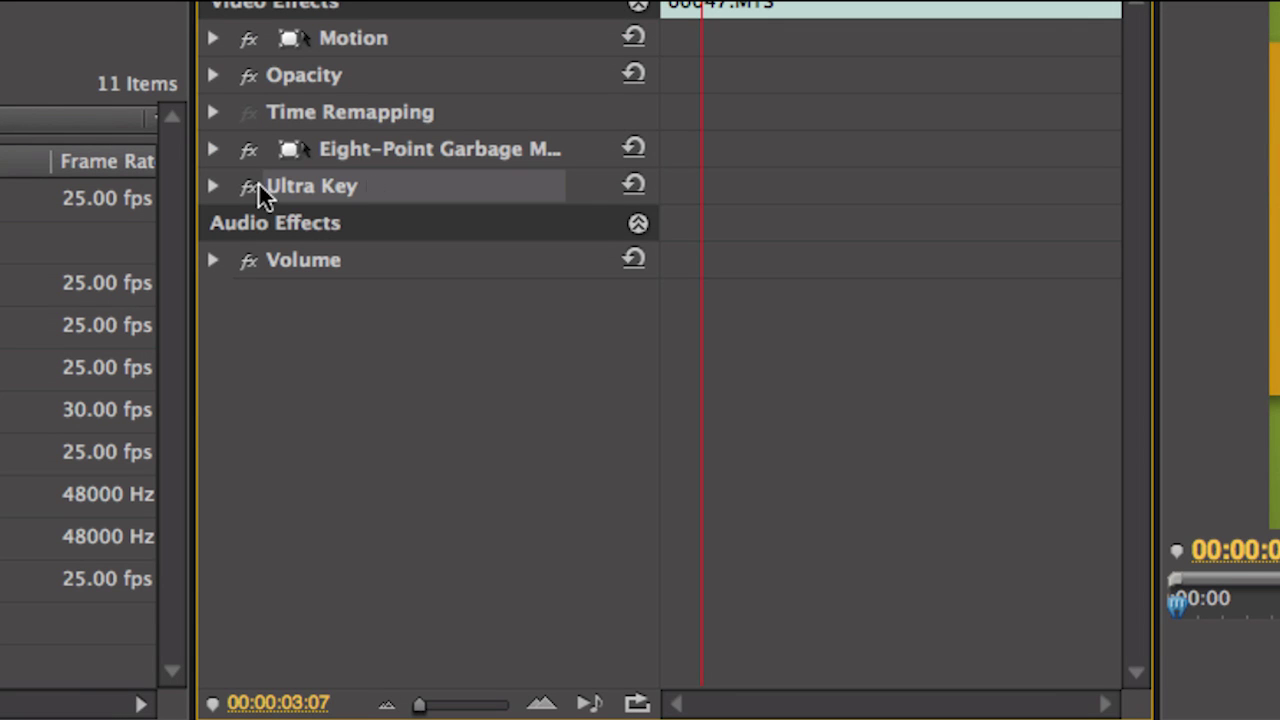
{"action": "left_click", "coordinate": [214, 187]}
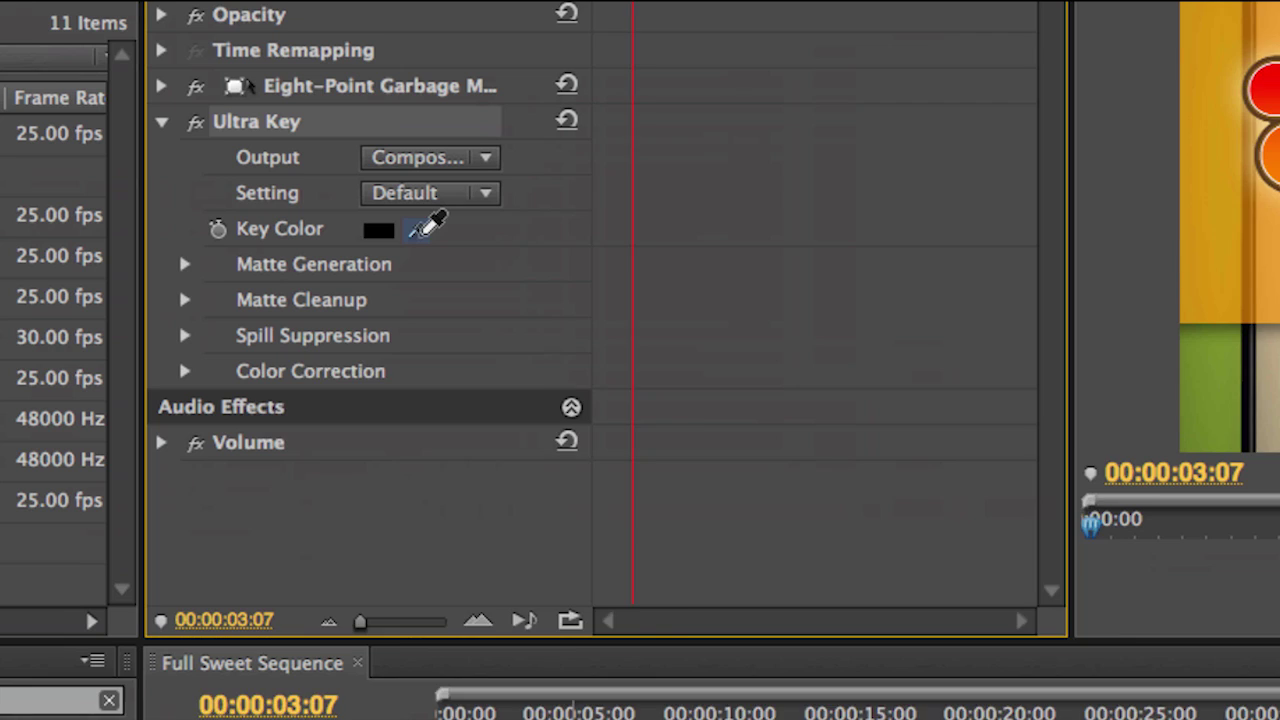
- Sample the green screen as Ultra Key's Key Color, then view the Program monitor full-window
{"action": "left_click", "coordinate": [425, 228]}
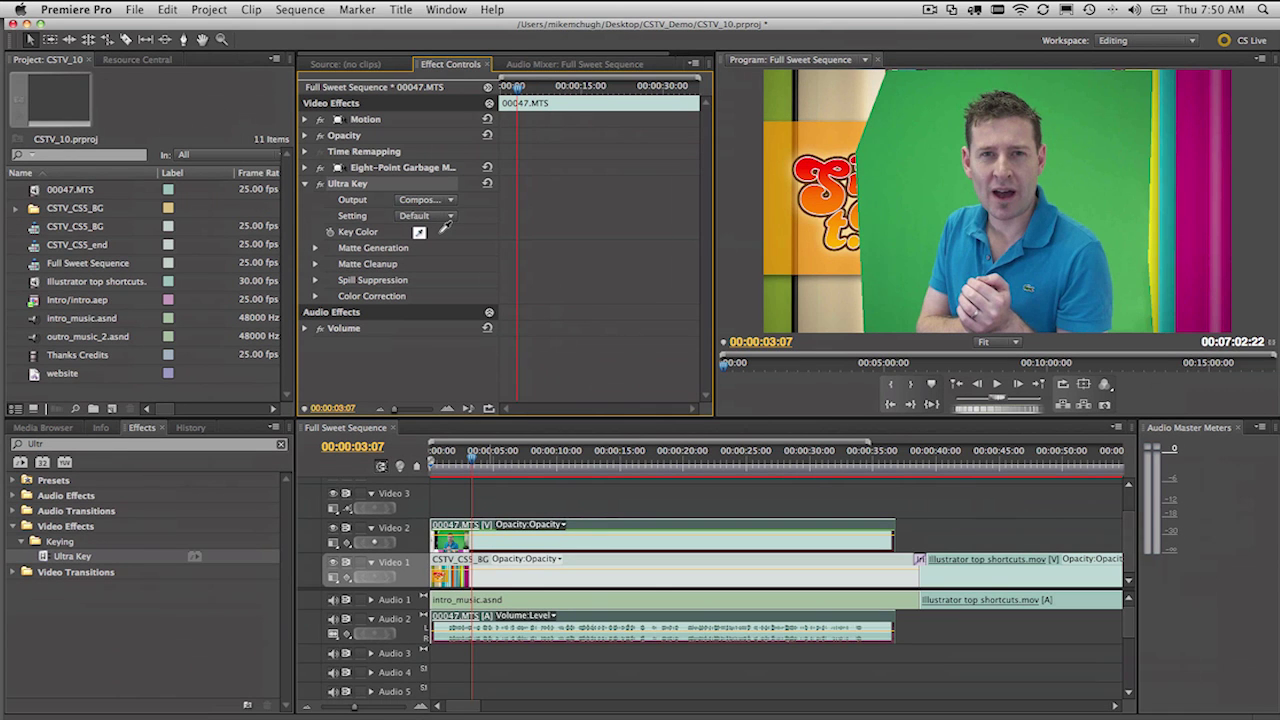
{"action": "left_click_drag", "start_coordinate": [445, 228], "coordinate": [911, 204]}
{"action": "left_click_drag", "start_coordinate": [911, 204], "coordinate": [1070, 226]}
{"action": "left_click_drag", "start_coordinate": [1072, 226], "coordinate": [922, 192]}
{"action": "mouse_move", "coordinate": [922, 192]}
{"action": "left_mouse_down"}
{"action": "mouse_move", "coordinate": [858, 196]}
{"action": "mouse_move", "coordinate": [948, 189]}
{"action": "mouse_move", "coordinate": [925, 197]}
{"action": "left_mouse_up"}
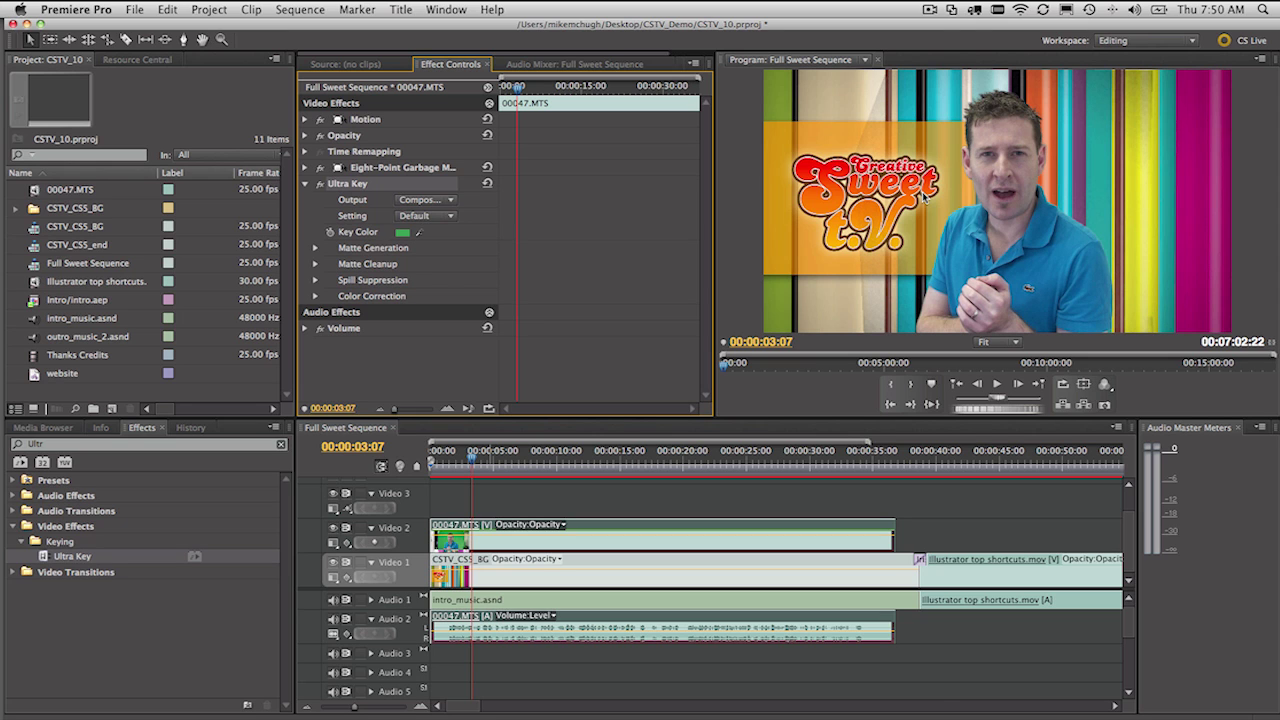
{"action": "left_click", "coordinate": [754, 141]}
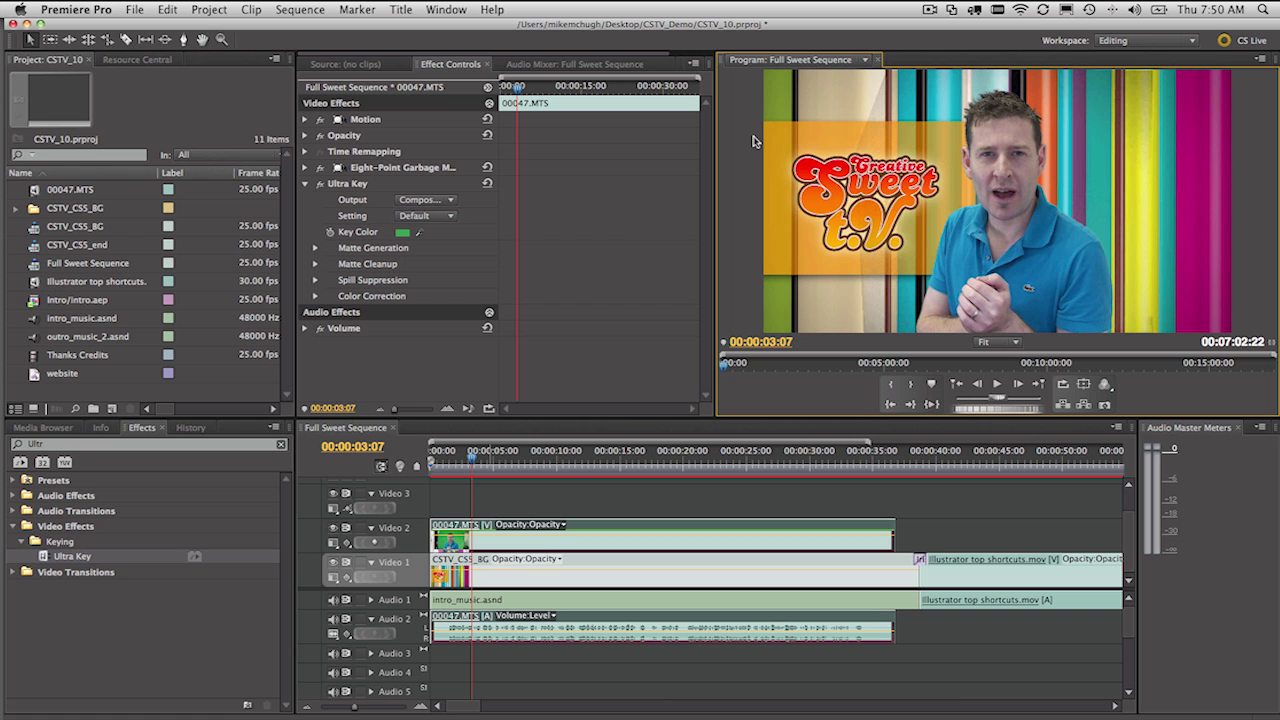
{"action": "key", "text": "grave"}
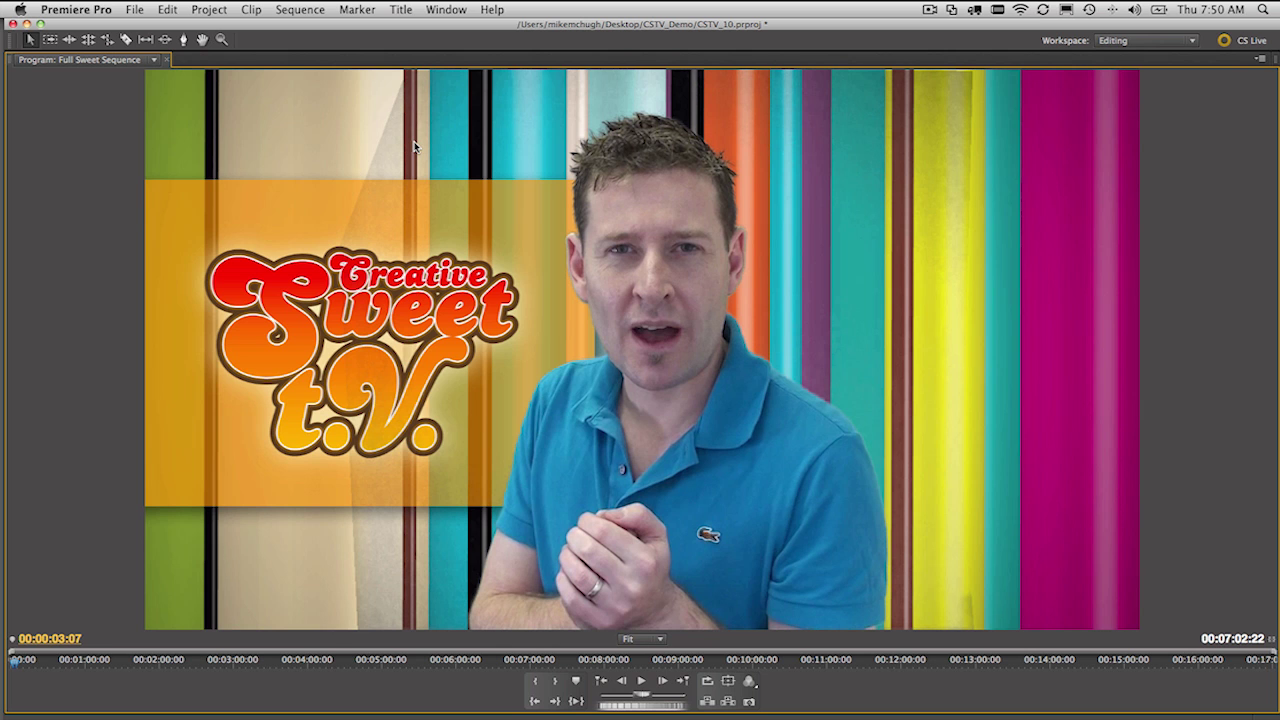
- Raise Ultra Key's Matte Generation Pedestal to 81.0, then expand Matte Cleanup
{"action": "key", "text": "grave"}
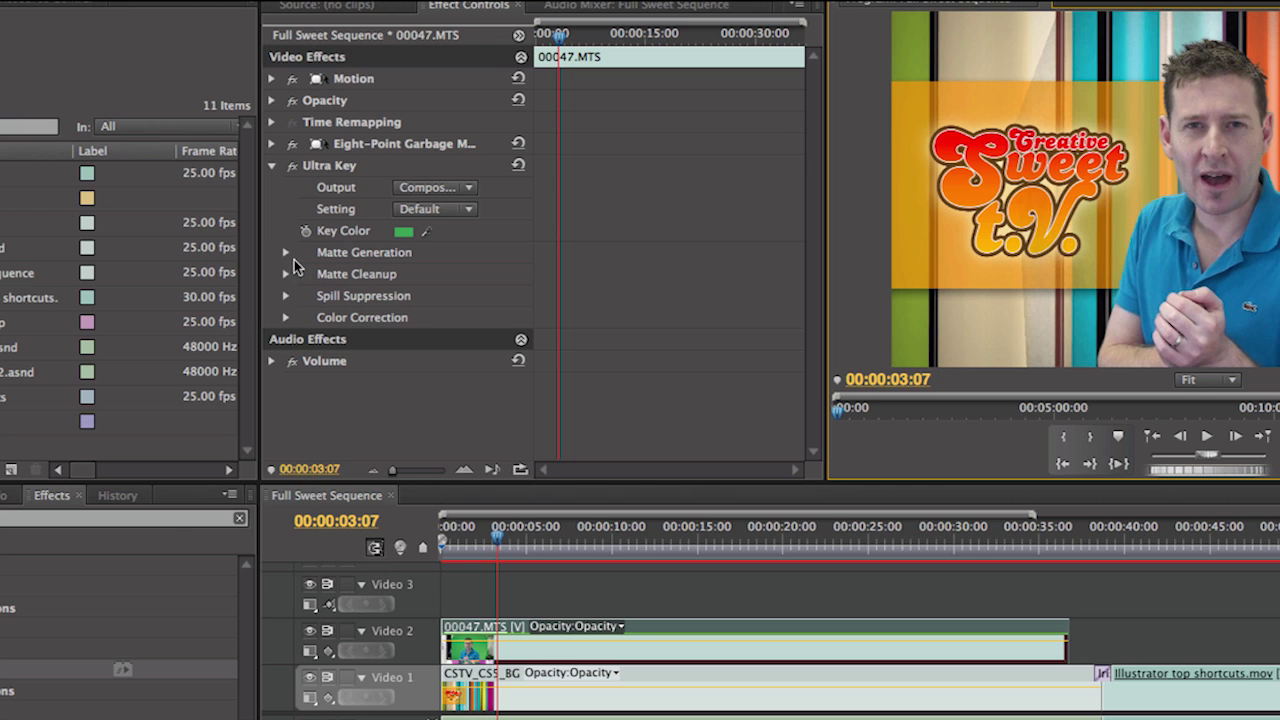
{"action": "left_click", "coordinate": [286, 254]}
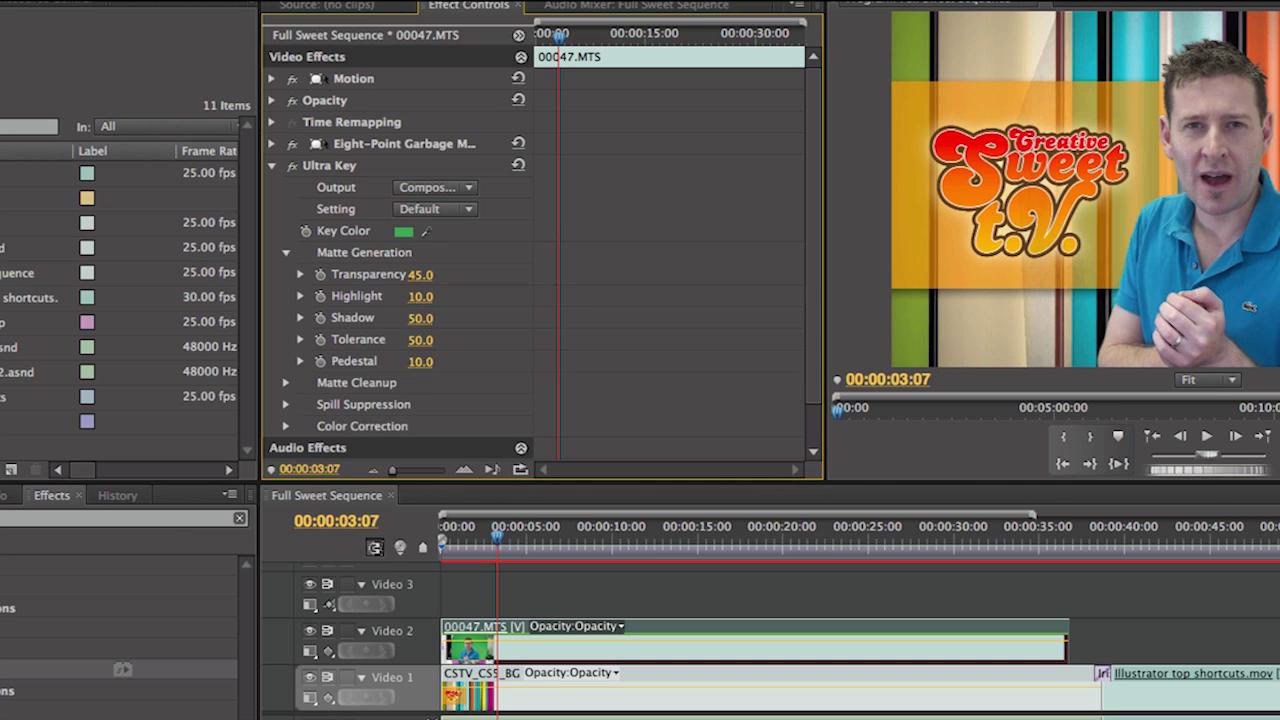
{"action": "left_click_drag", "start_coordinate": [420, 361], "coordinate": [478, 361]}
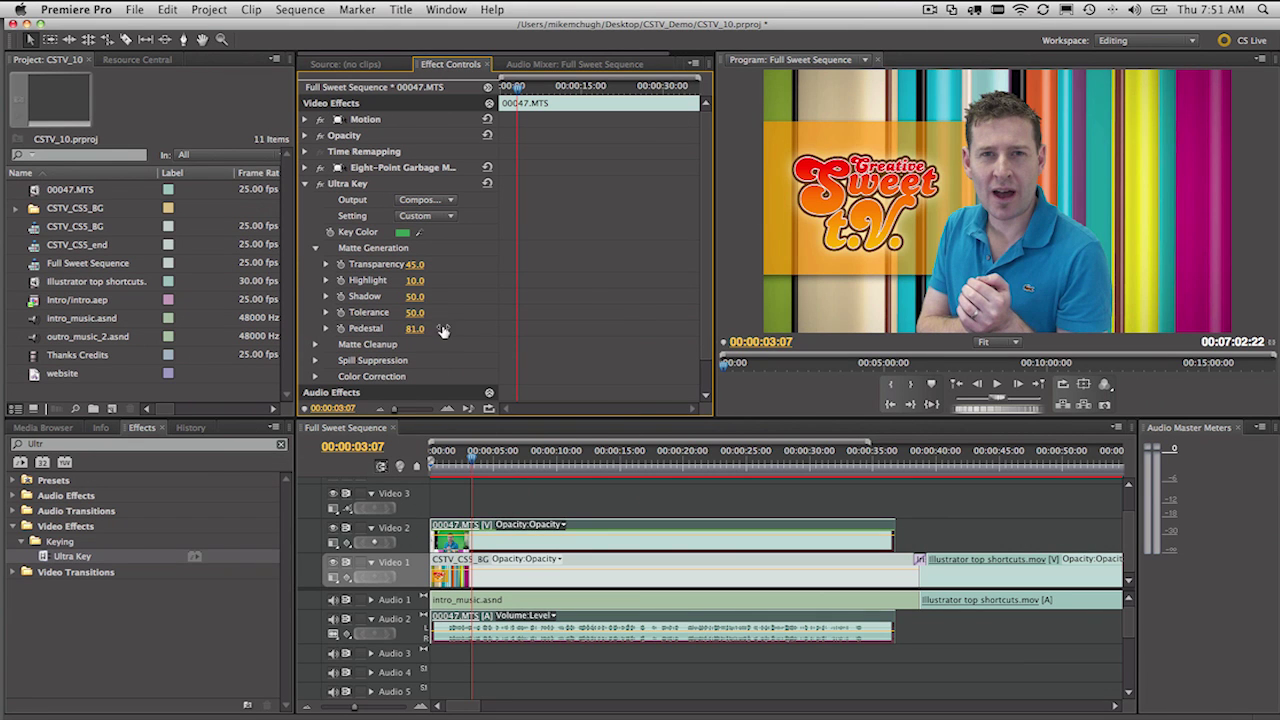
{"action": "left_click", "coordinate": [315, 248]}
{"action": "left_click", "coordinate": [315, 264]}
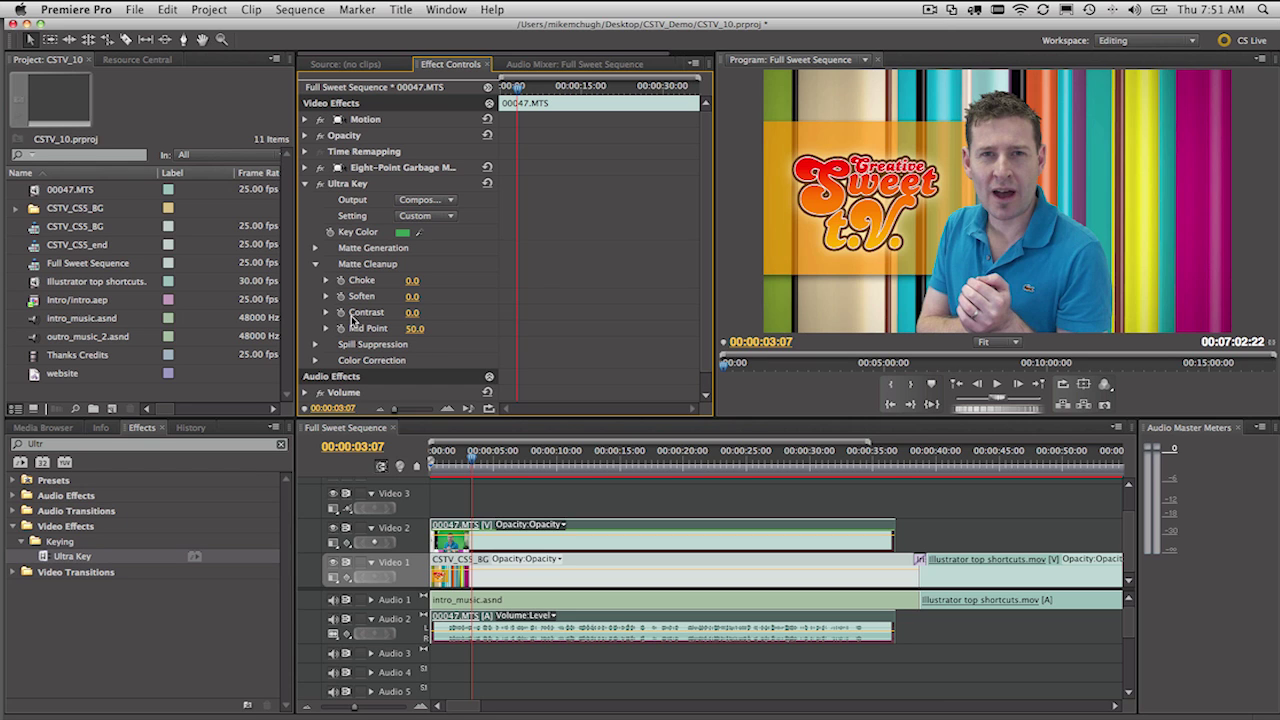
- Set Ultra Key Color Correction Saturation to 121 and Luminance to 113, then maximize the Program monitor
{"action": "left_click", "coordinate": [315, 265]}
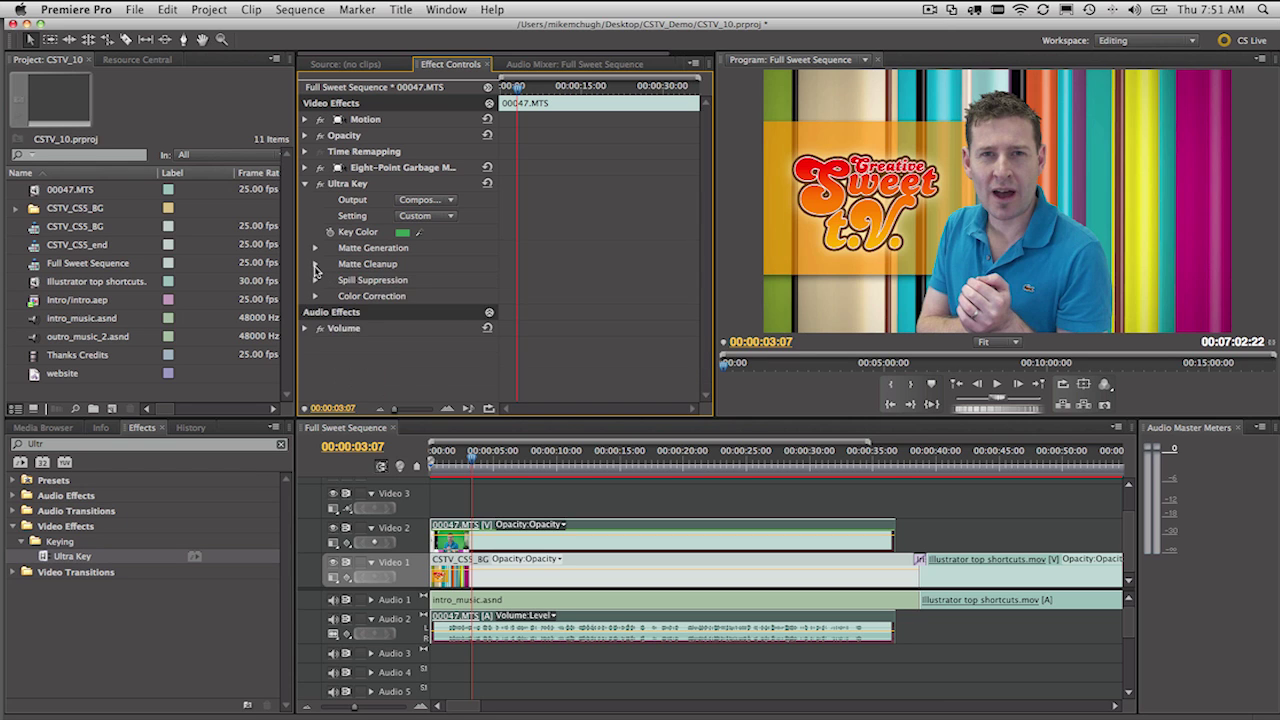
{"action": "left_click", "coordinate": [315, 281]}
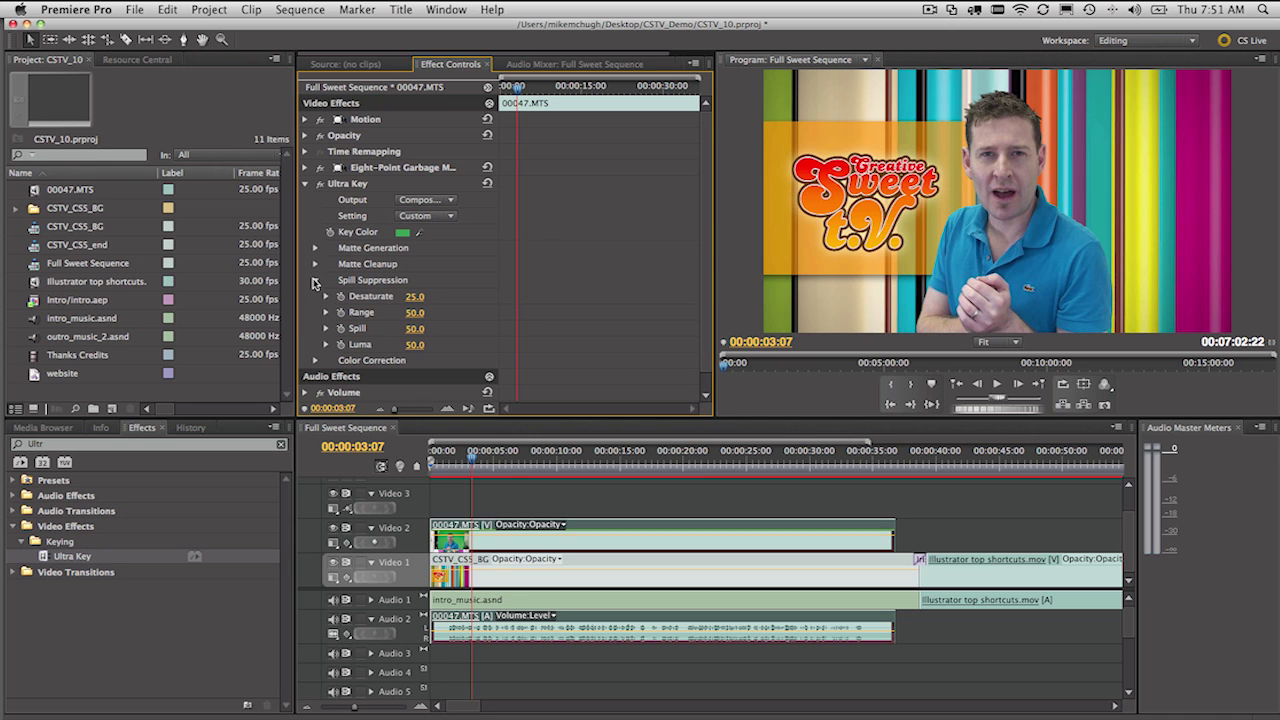
{"action": "left_click", "coordinate": [315, 281]}
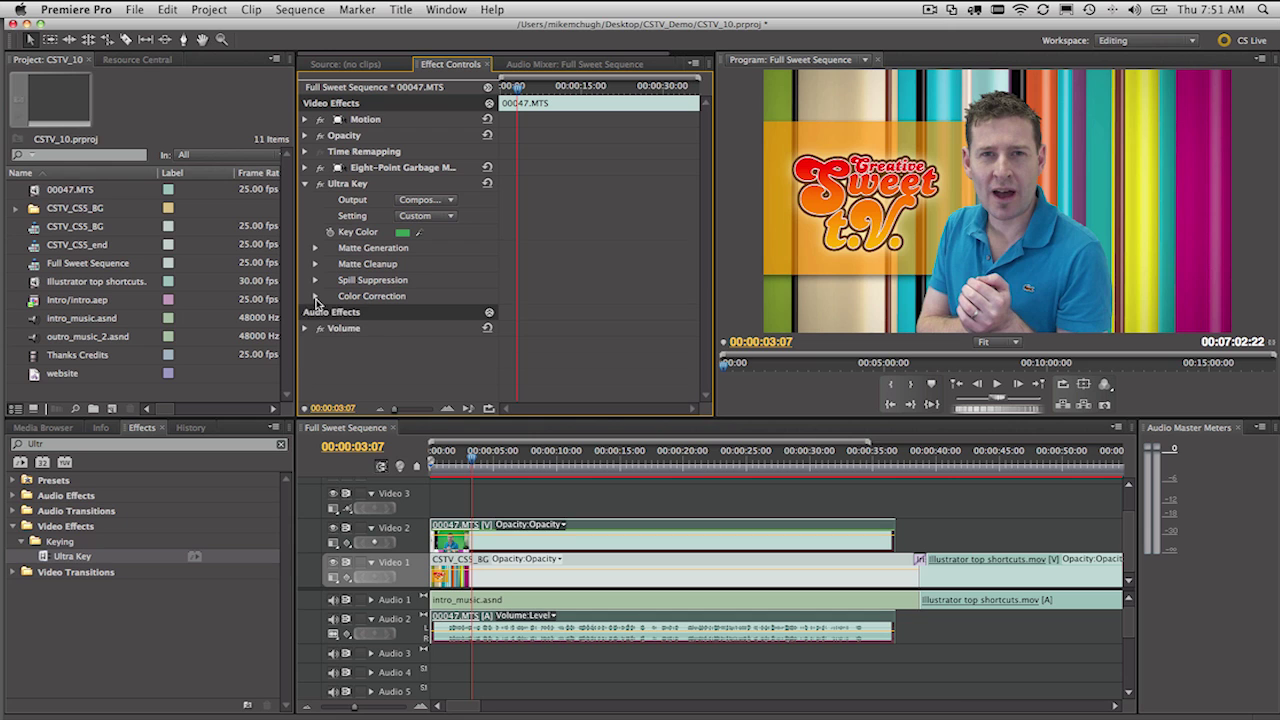
{"action": "left_click", "coordinate": [315, 297]}
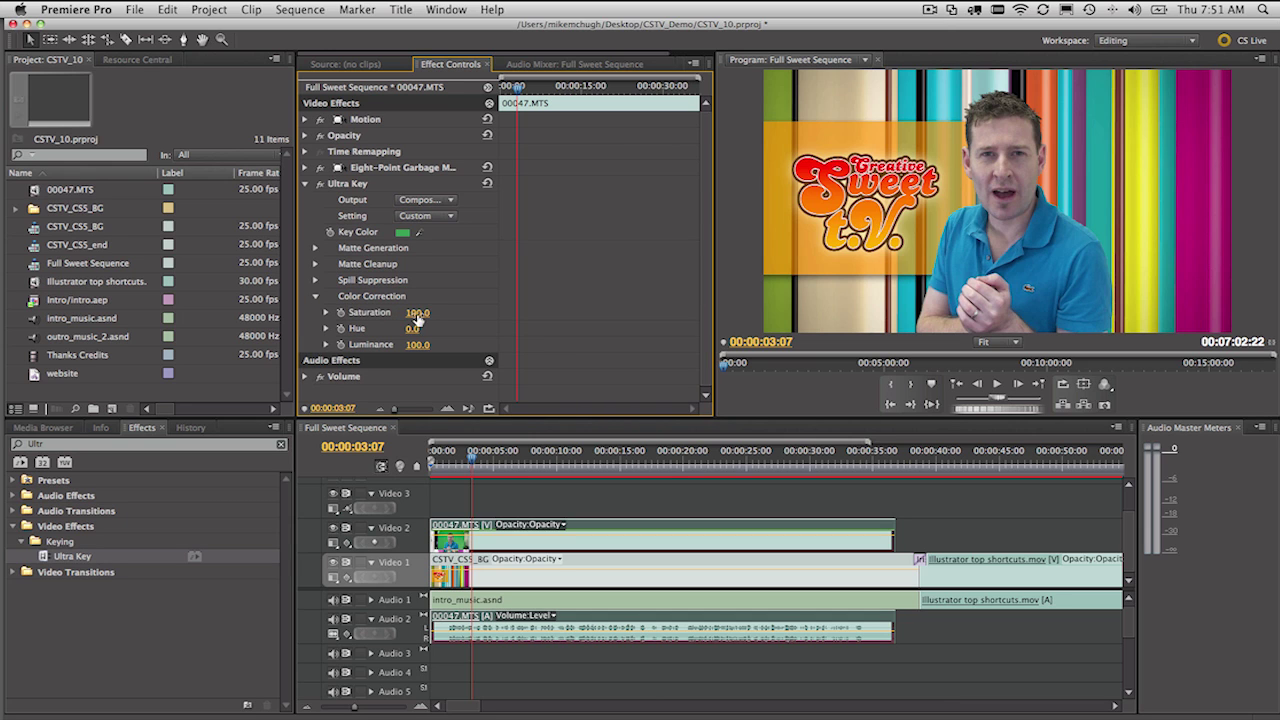
{"action": "left_click_drag", "start_coordinate": [417, 313], "coordinate": [433, 347]}
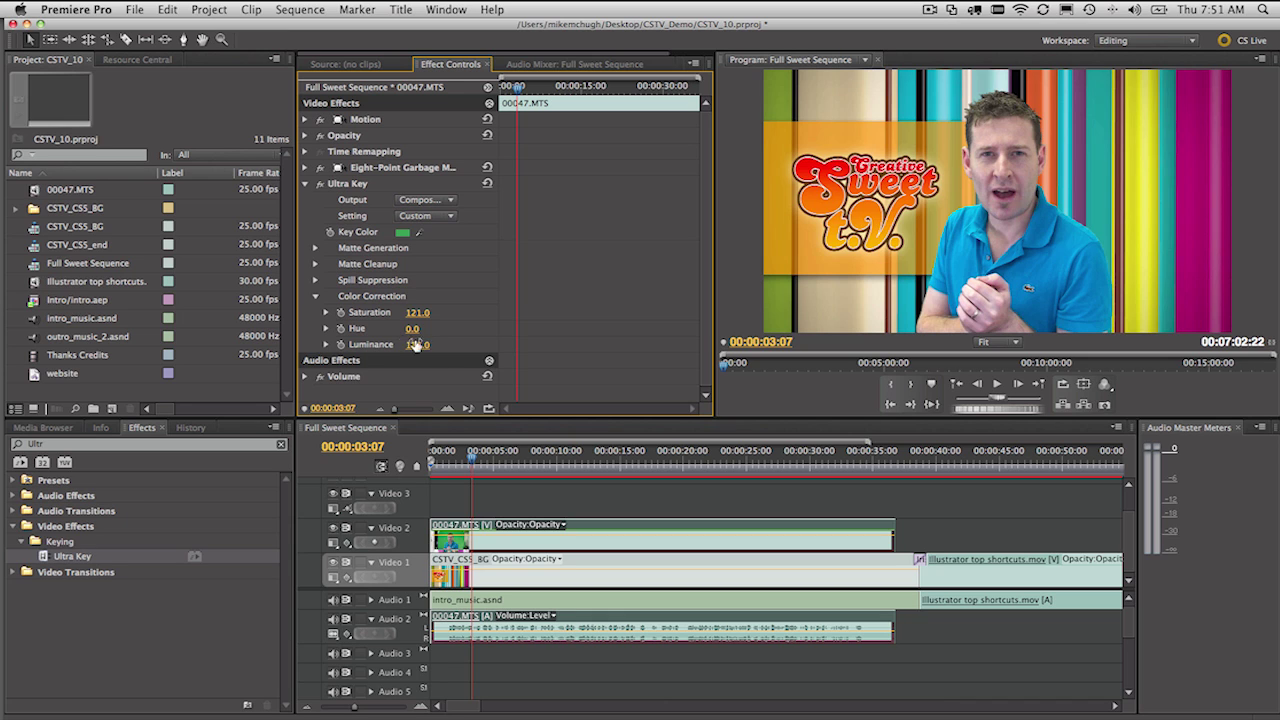
{"action": "left_click_drag", "start_coordinate": [415, 344], "coordinate": [403, 344]}
{"action": "left_click", "coordinate": [750, 209]}
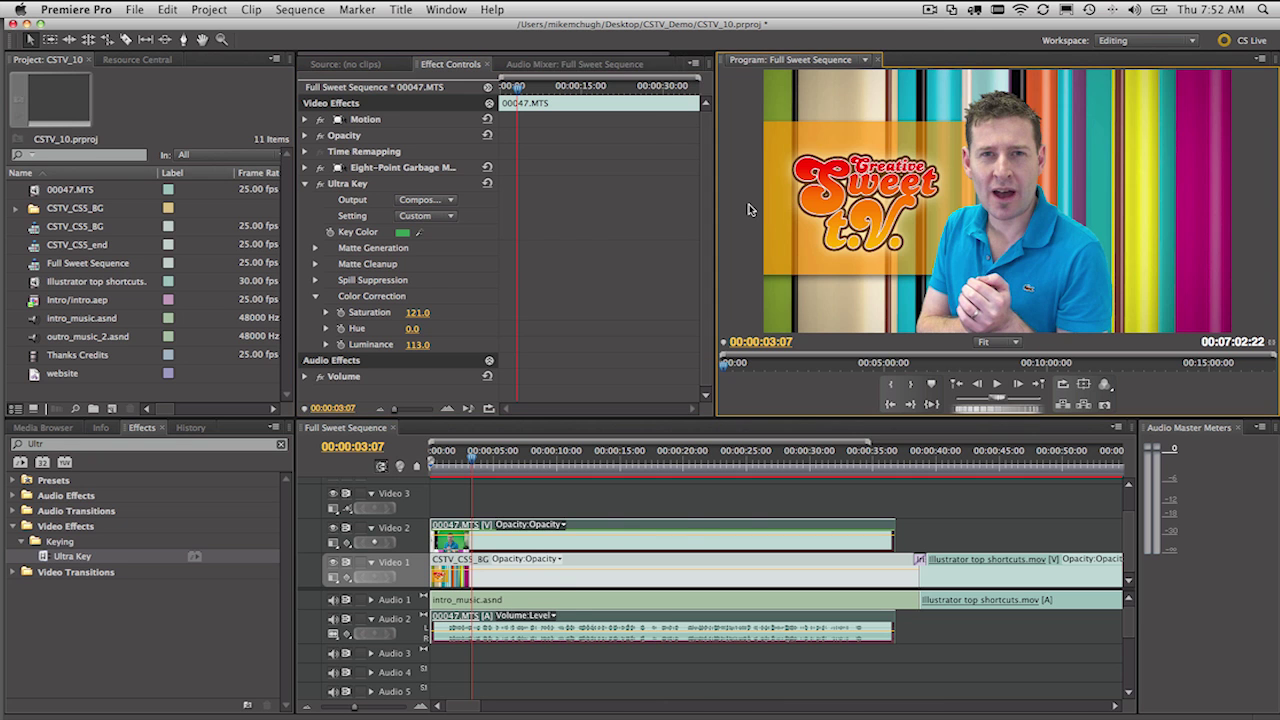
{"action": "key", "text": "grave"}
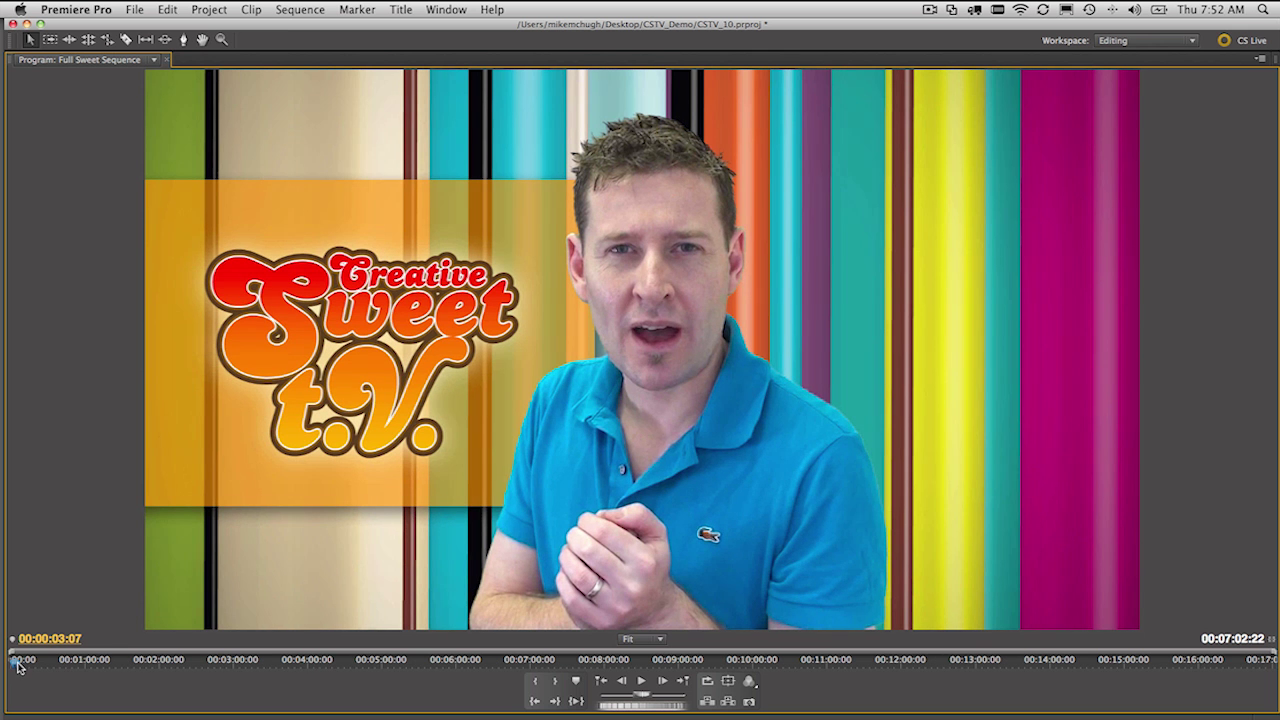
- Scrub to around 00:00:21:16 to review the key, then restore the multi-panel layout
{"action": "mouse_move", "coordinate": [17, 667]}
{"action": "left_mouse_down"}
{"action": "mouse_move", "coordinate": [57, 667]}
{"action": "mouse_move", "coordinate": [41, 667]}
{"action": "left_mouse_up"}
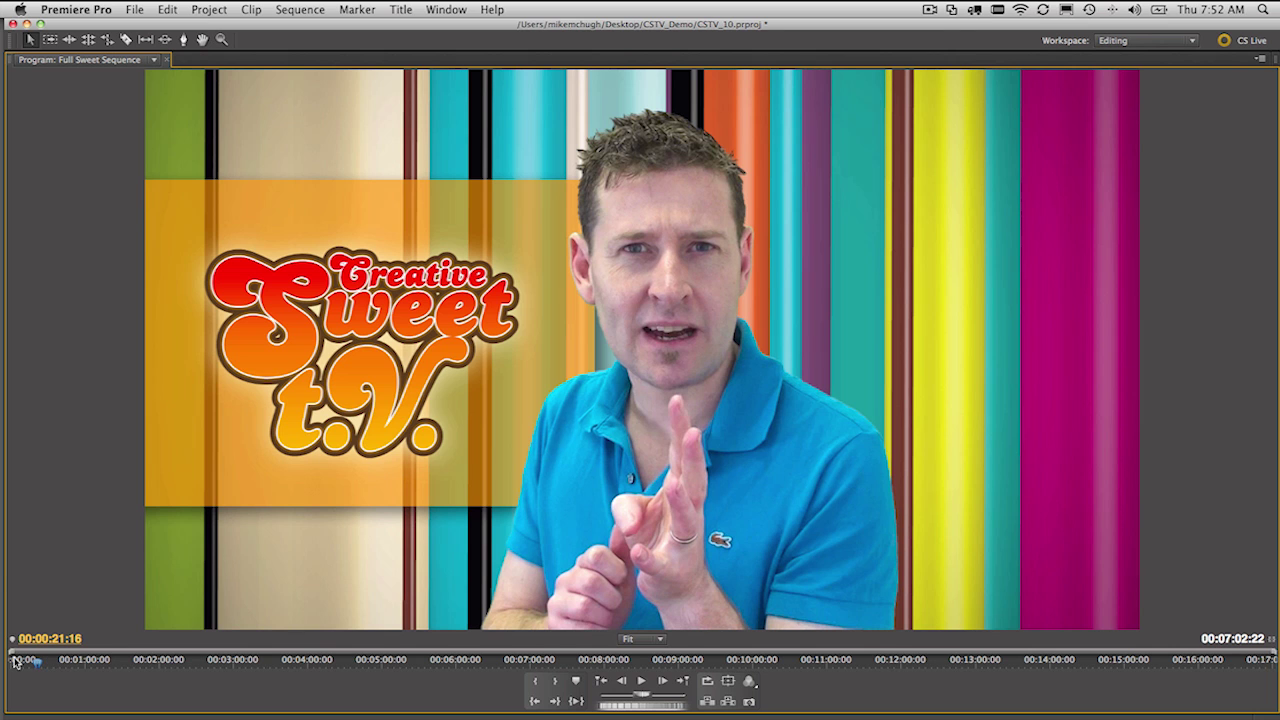
{"action": "key", "text": "grave"}
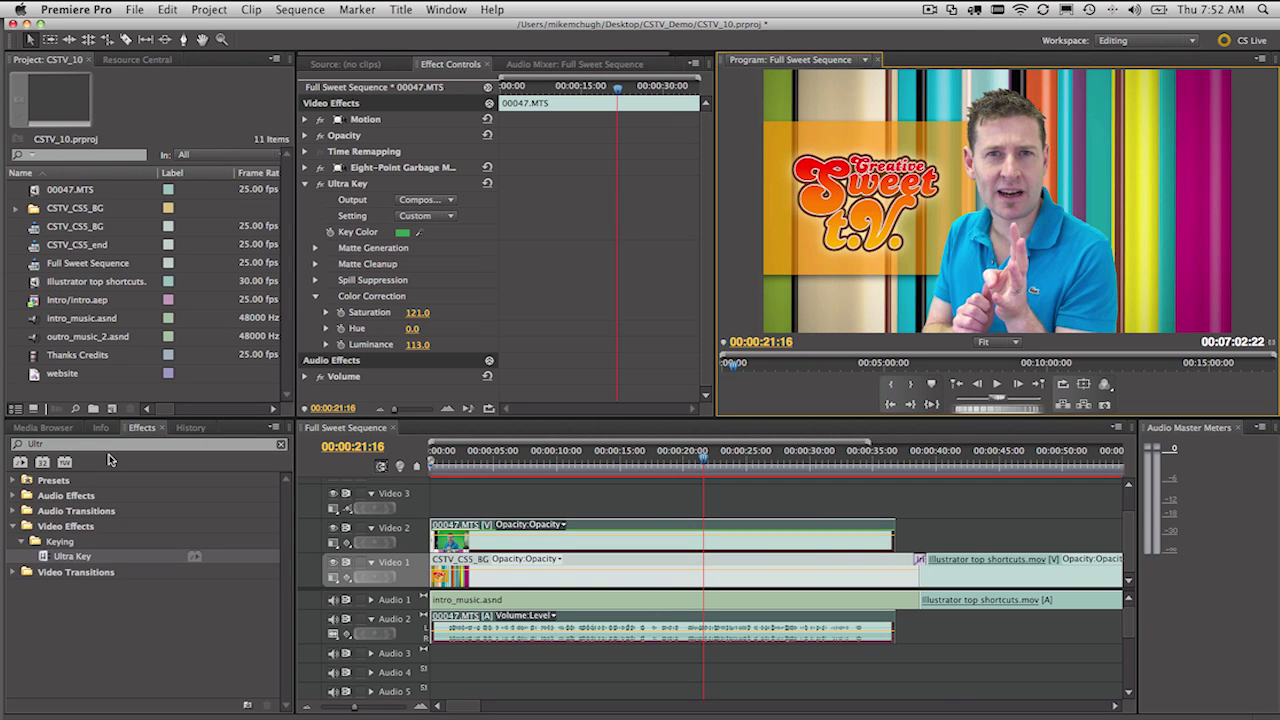